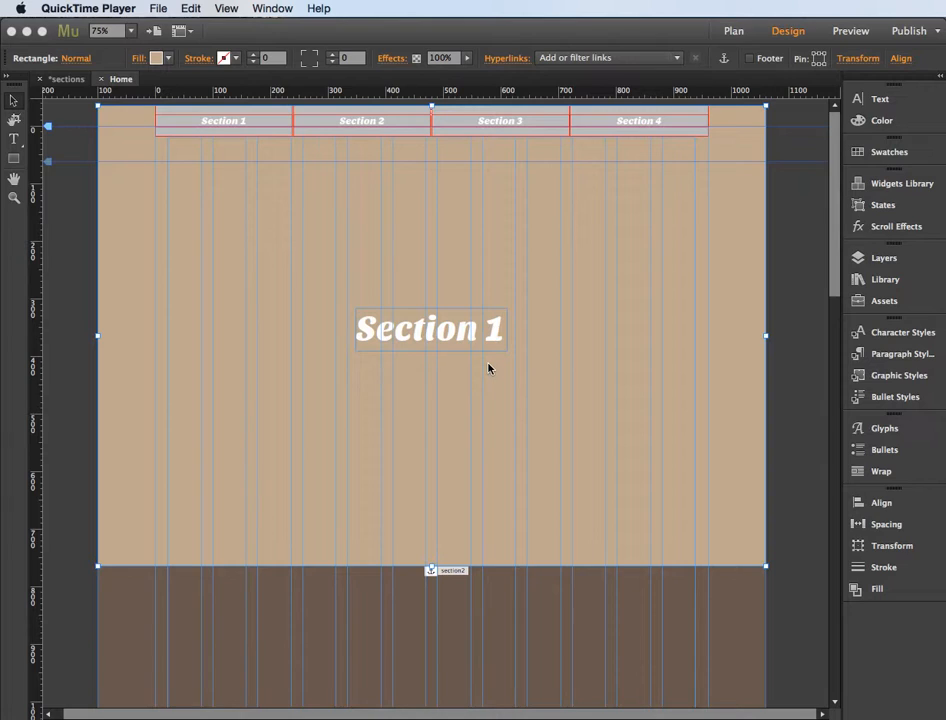
{"action": "left_click", "coordinate": [733, 32]}
{"action": "left_click", "coordinate": [734, 33]}
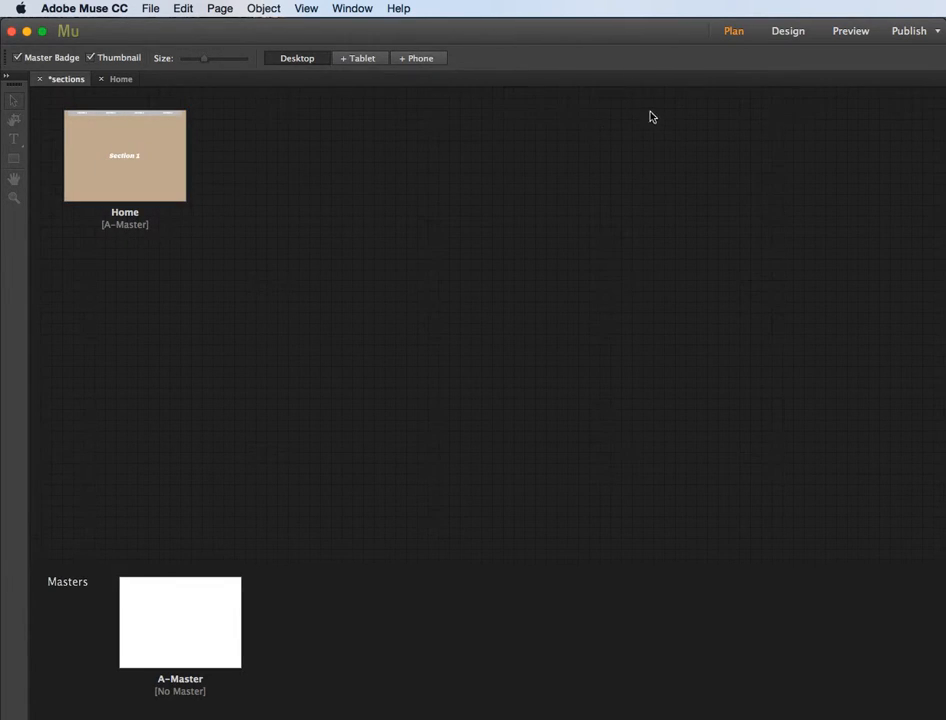
{"action": "left_click", "coordinate": [785, 32]}
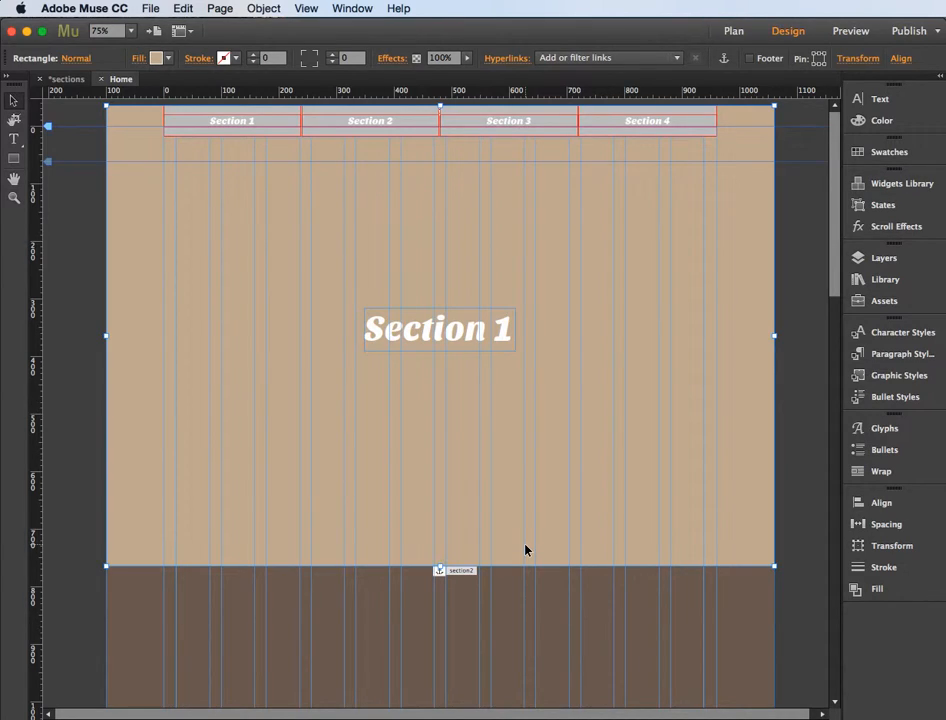
Step: Preview the Home page in the browser and follow the Section 2, Section 4 and Section 1 menu links
{"action": "key", "text": "super+shift+e"}
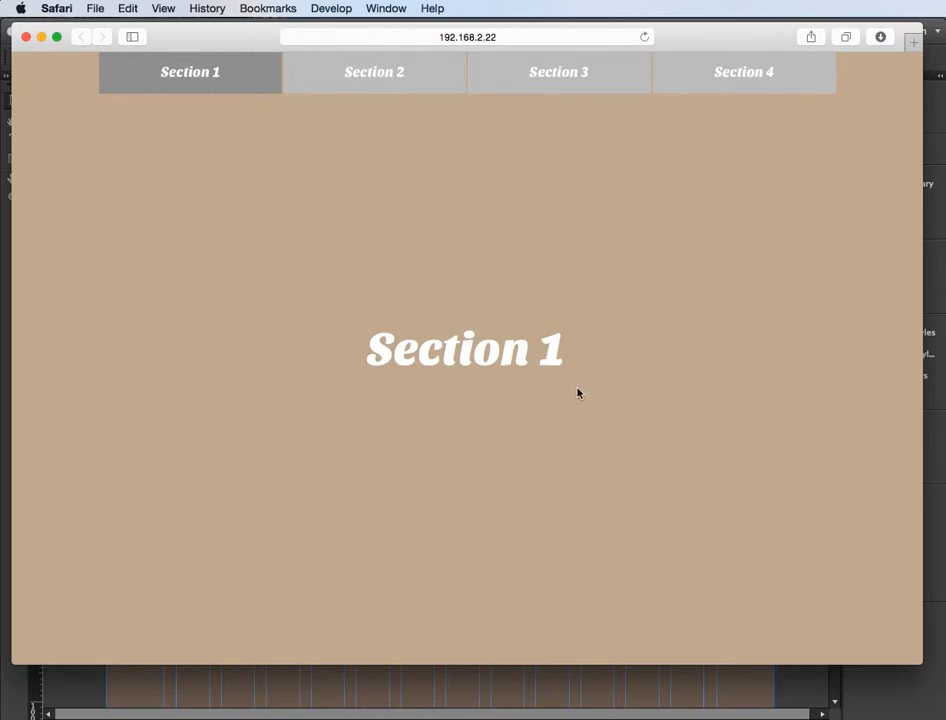
{"action": "left_click", "coordinate": [380, 82]}
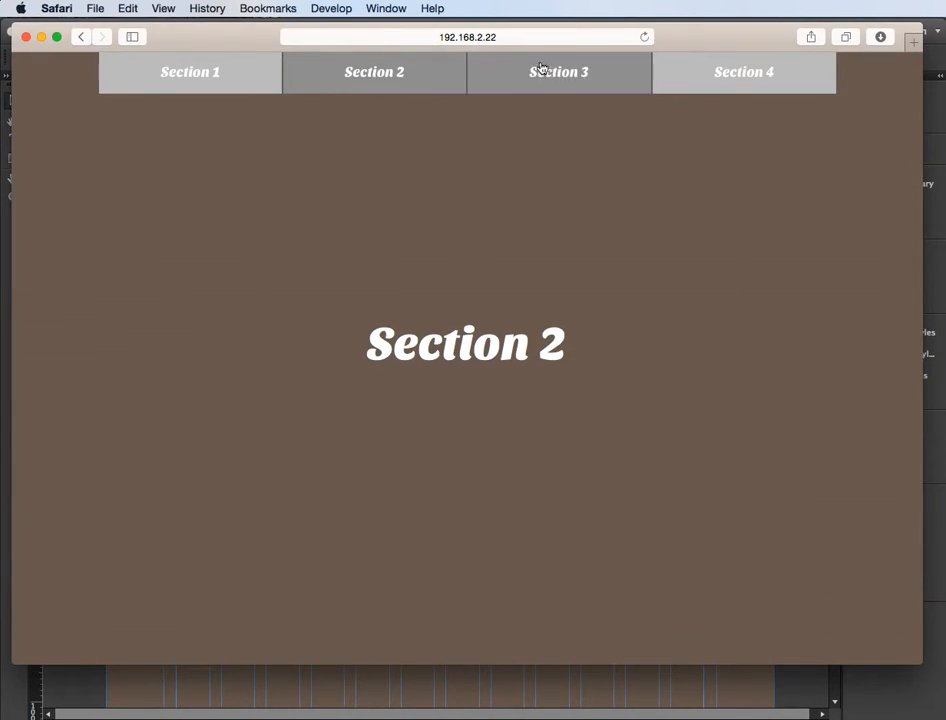
{"action": "left_click", "coordinate": [706, 78]}
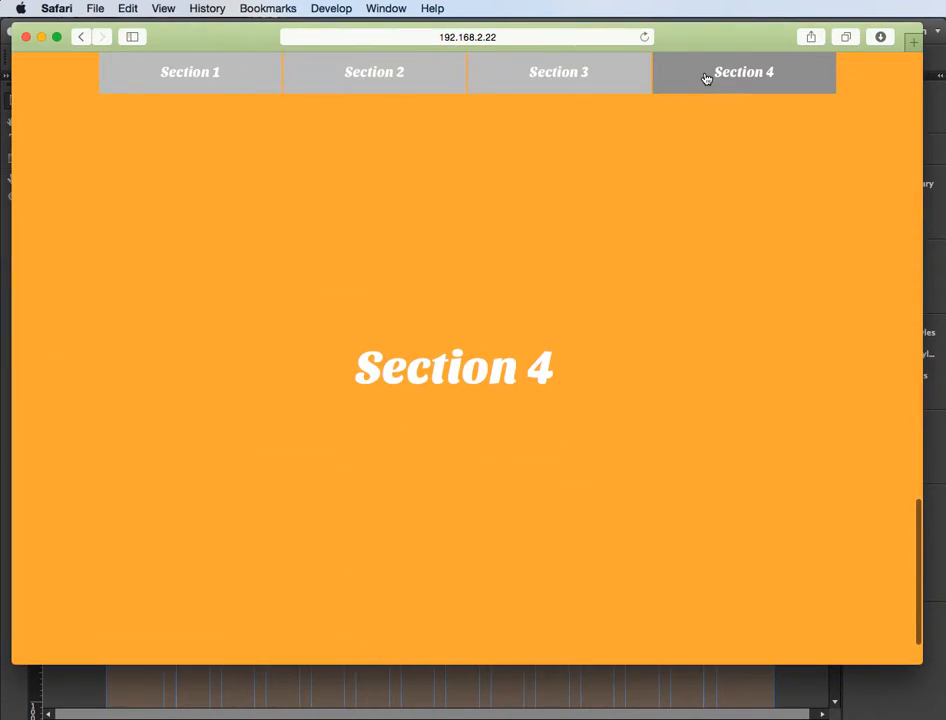
{"action": "left_click", "coordinate": [225, 77]}
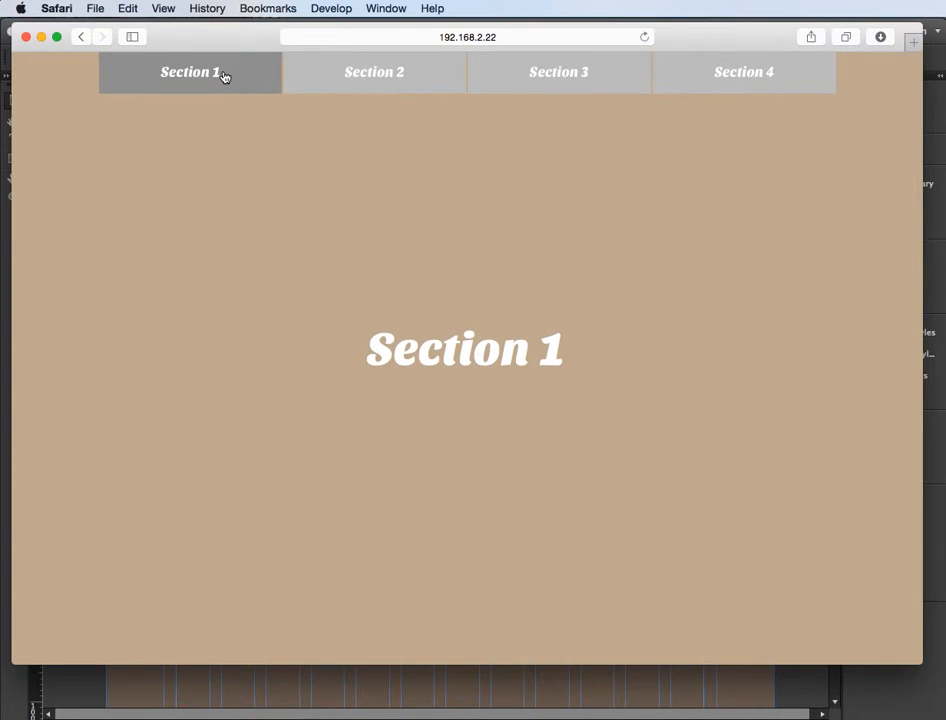
Step: Examine how the menu highlights the current section while moving through the previewed page from Section 1 to Section 4
{"action": "scroll", "coordinate": [473, 439], "scroll_direction": "down", "scroll_amount": 5}
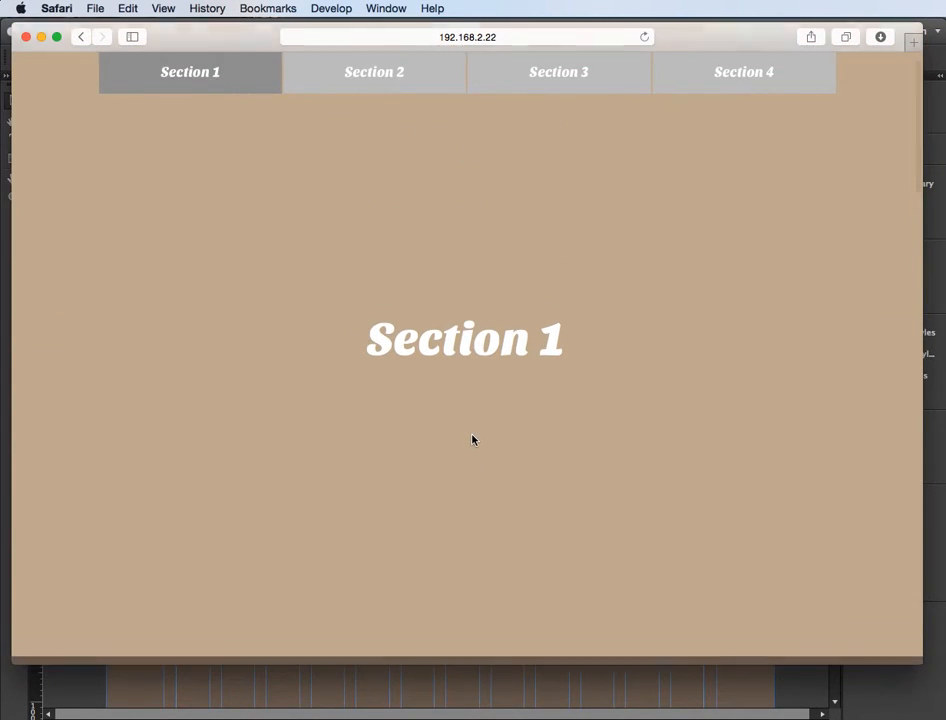
{"action": "scroll", "coordinate": [473, 439], "scroll_direction": "down", "scroll_amount": 10}
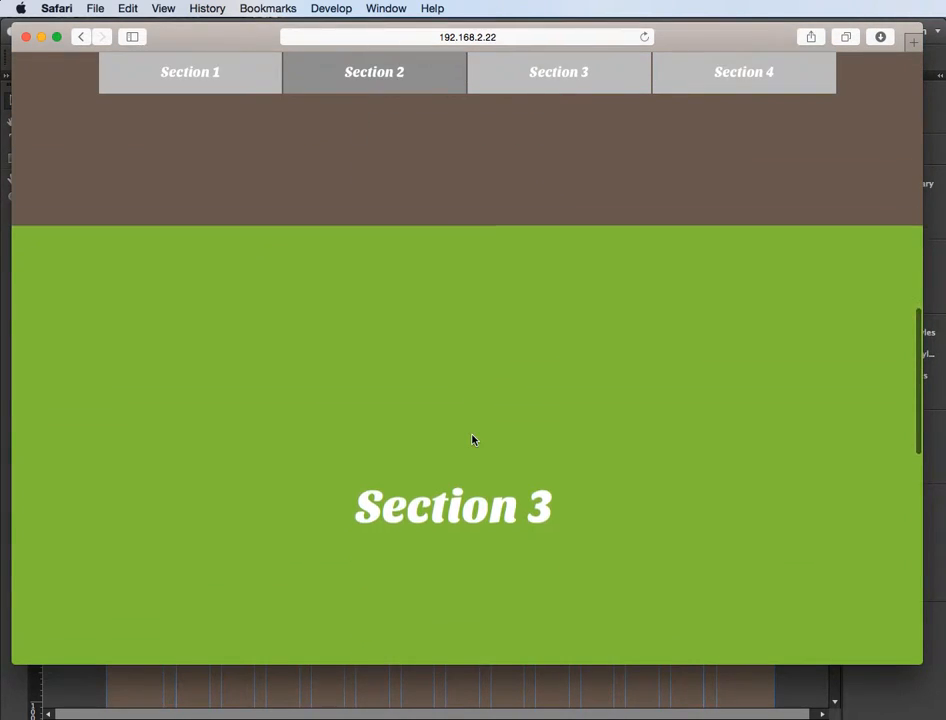
{"action": "scroll", "coordinate": [473, 439], "scroll_direction": "down", "scroll_amount": 8}
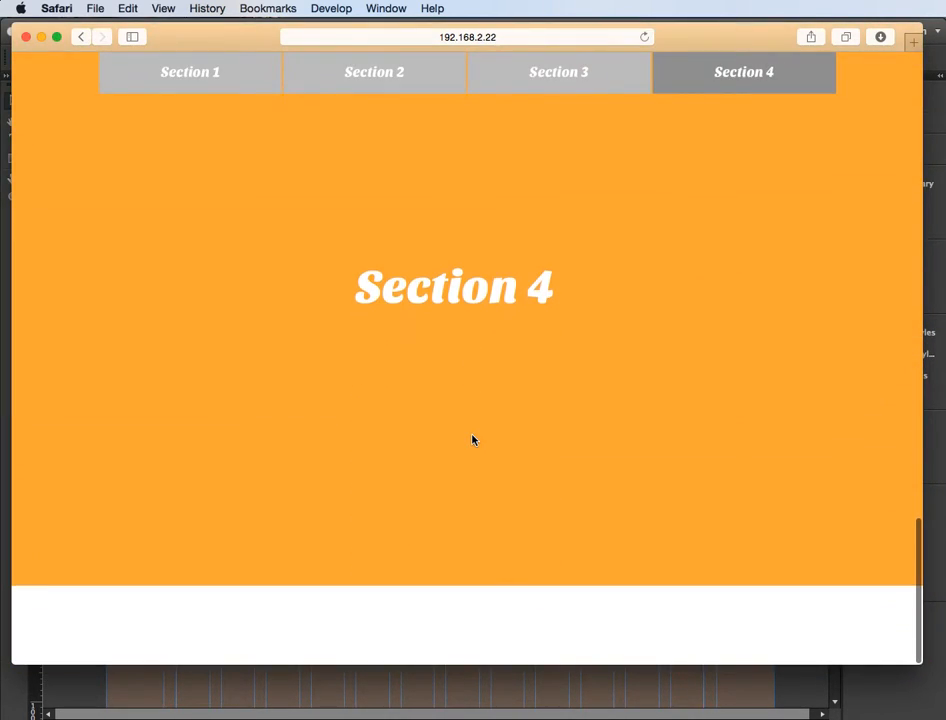
{"action": "scroll", "coordinate": [473, 439], "scroll_direction": "up", "scroll_amount": 2}
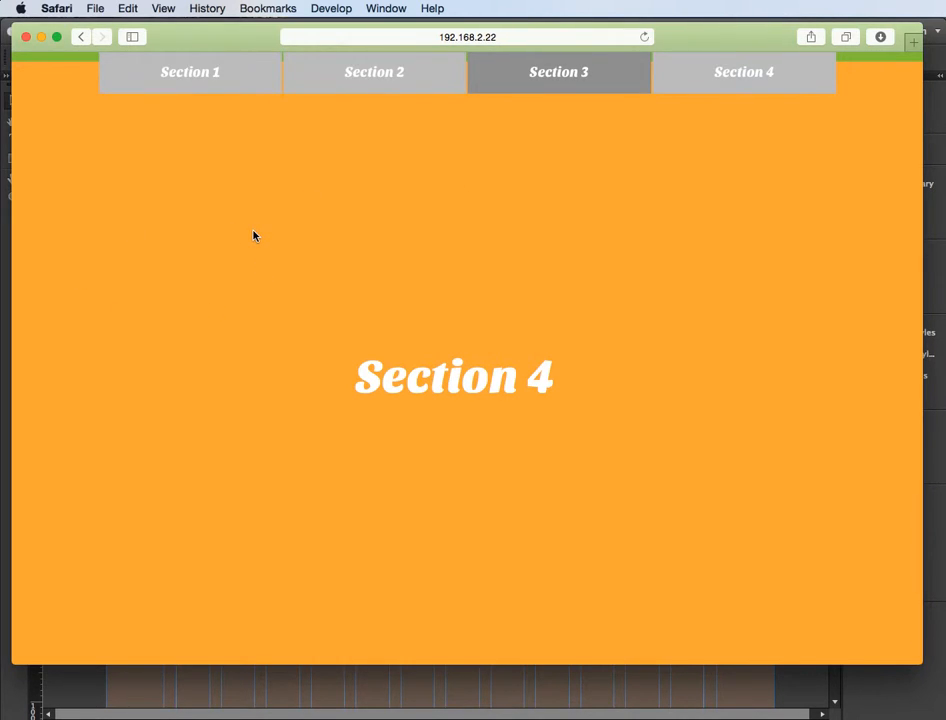
Step: Test the section menu links again, ending at Section 1, and quit the Safari preview
{"action": "left_click", "coordinate": [380, 78]}
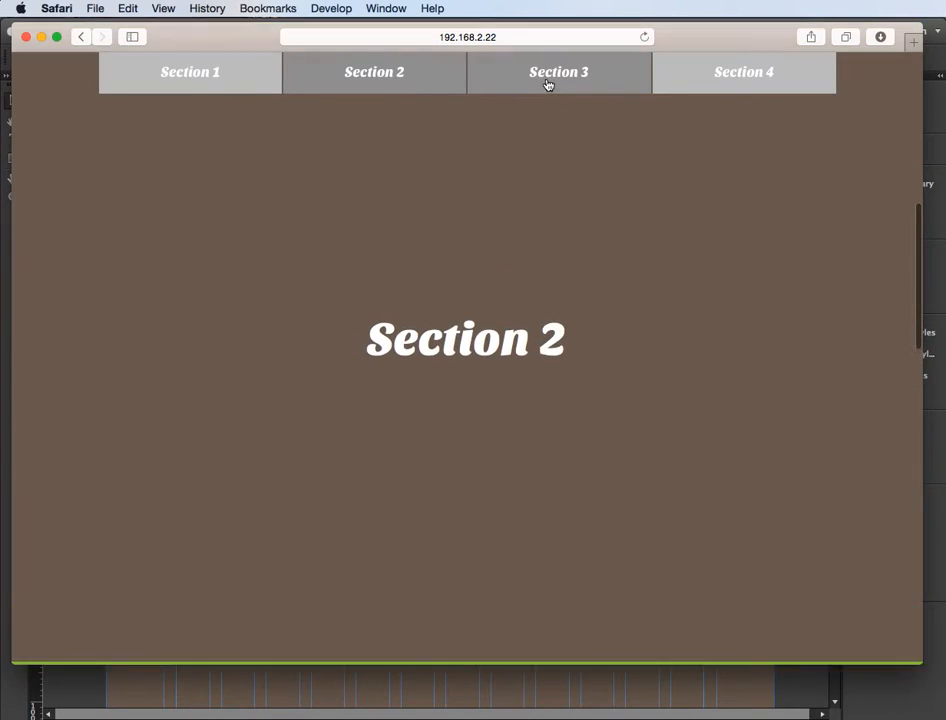
{"action": "left_click", "coordinate": [547, 85]}
{"action": "left_click", "coordinate": [728, 80]}
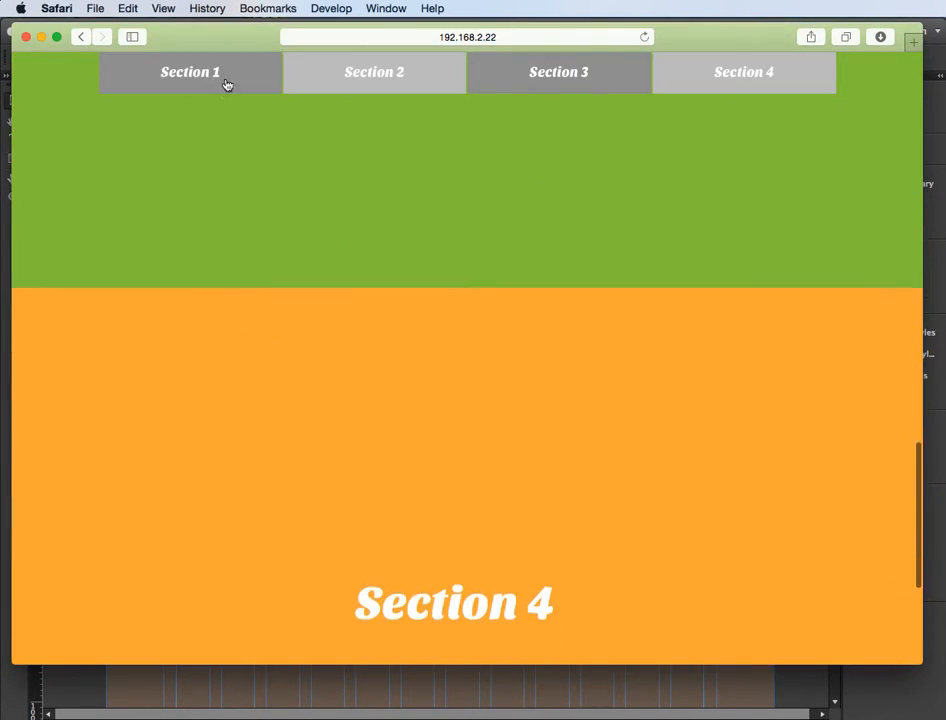
{"action": "left_click", "coordinate": [167, 87]}
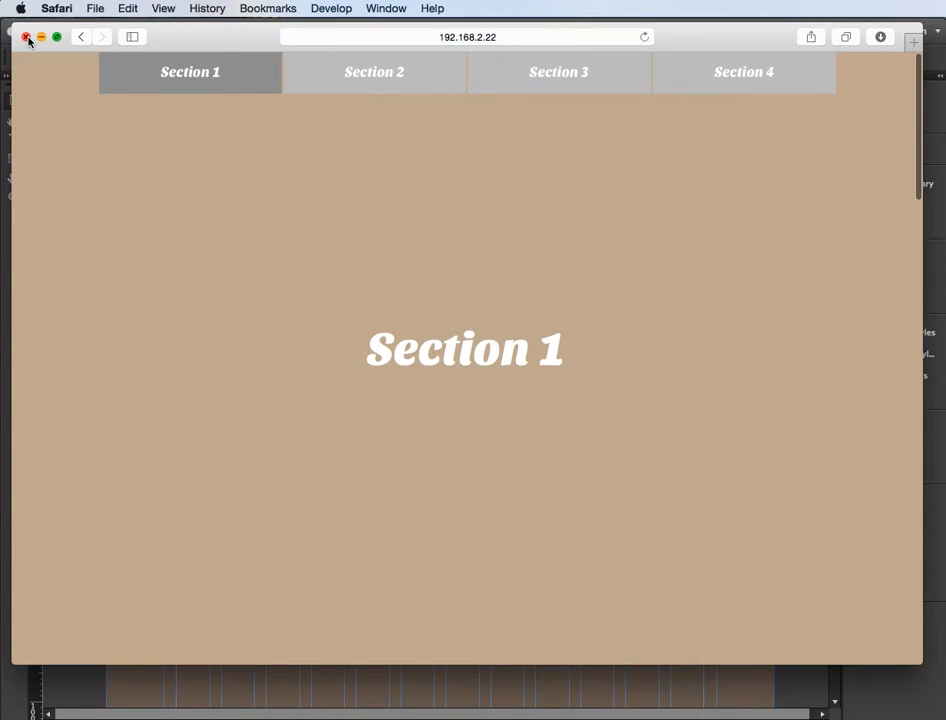
{"action": "key", "text": "super+q"}
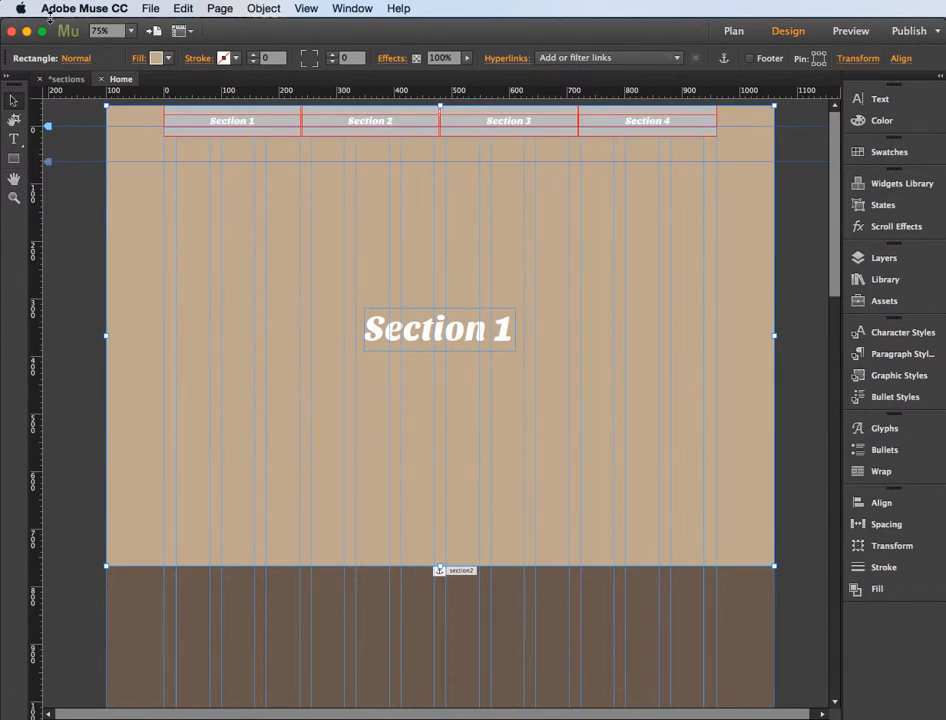
Step: Add a new page beside Home in the site plan, open it, and extend its page bottom to about 3200 px
{"action": "left_click", "coordinate": [150, 9]}
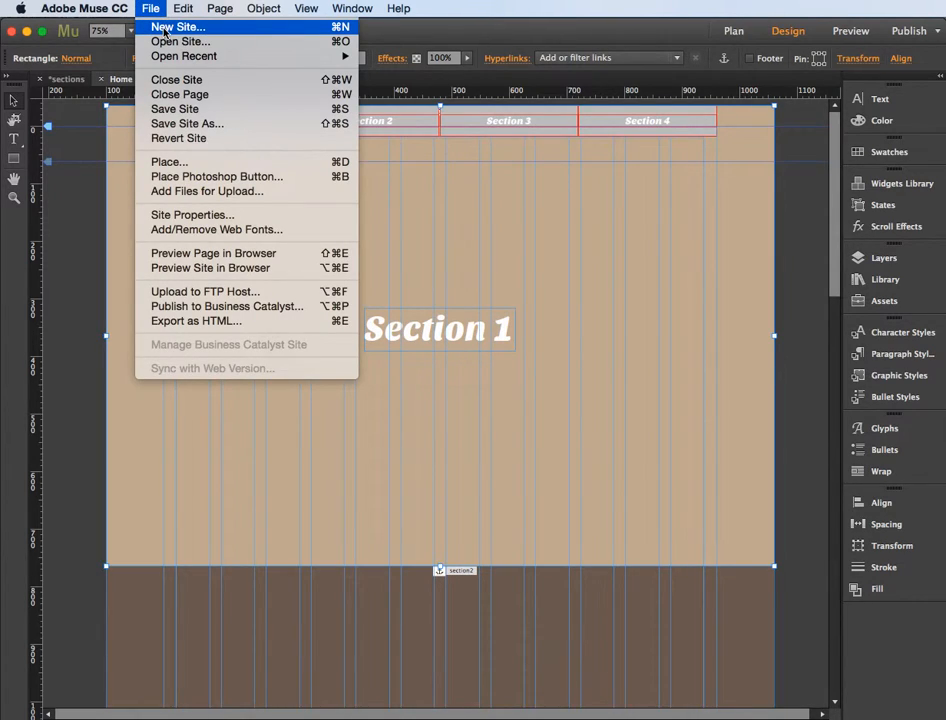
{"action": "left_click", "coordinate": [499, 256]}
{"action": "left_click", "coordinate": [736, 37]}
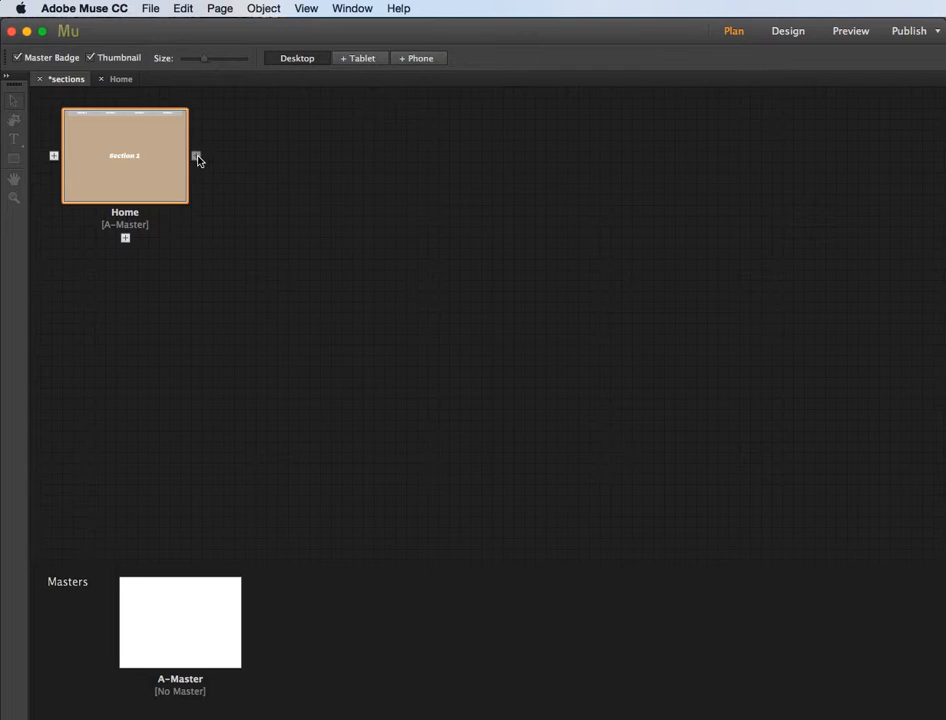
{"action": "left_click", "coordinate": [206, 155]}
{"action": "double_click", "coordinate": [277, 164]}
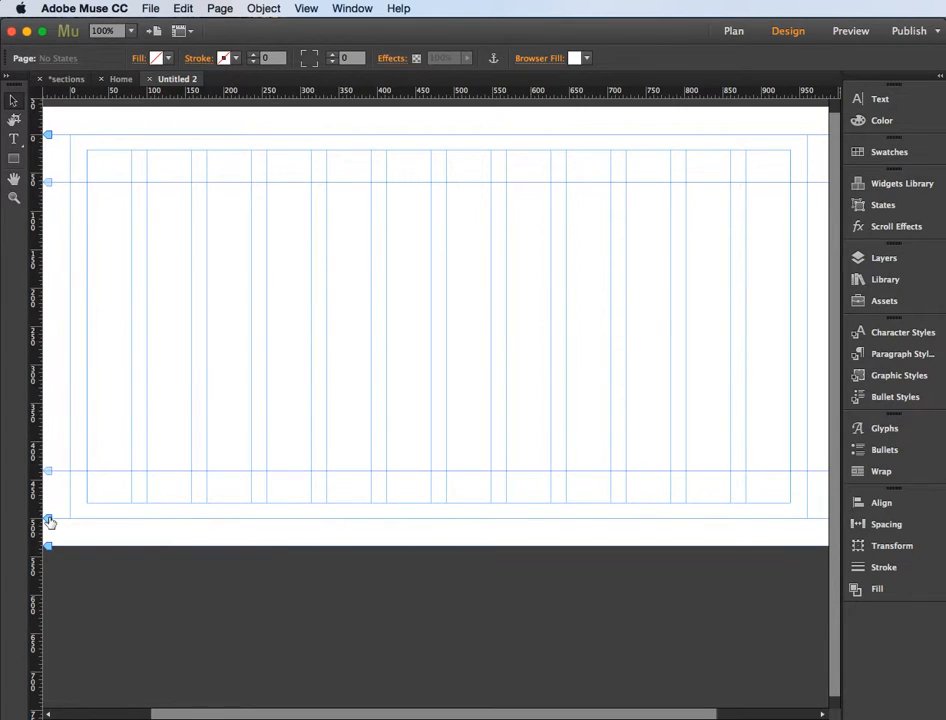
{"action": "mouse_move", "coordinate": [46, 517]}
{"action": "left_mouse_down"}
{"action": "mouse_move", "coordinate": [50, 714]}
{"action": "mouse_move", "coordinate": [47, 447]}
{"action": "mouse_move", "coordinate": [50, 583]}
{"action": "mouse_move", "coordinate": [49, 519]}
{"action": "left_mouse_up"}
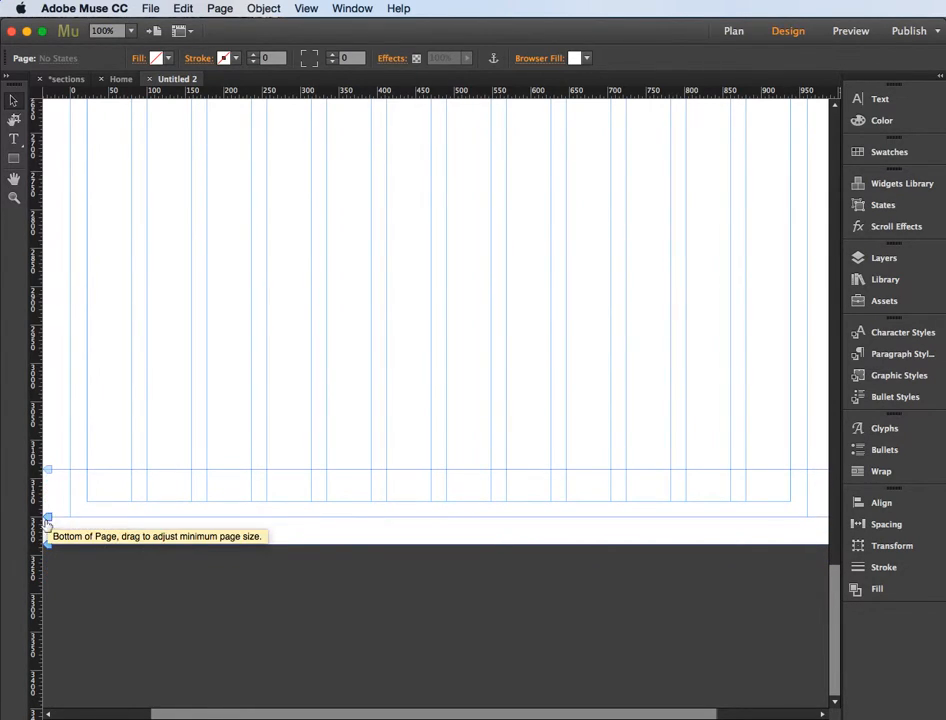
Step: Draw a 100% width rectangle about 729 px high from the top edge of the page
{"action": "scroll", "coordinate": [321, 281], "scroll_direction": "up", "scroll_amount": 15}
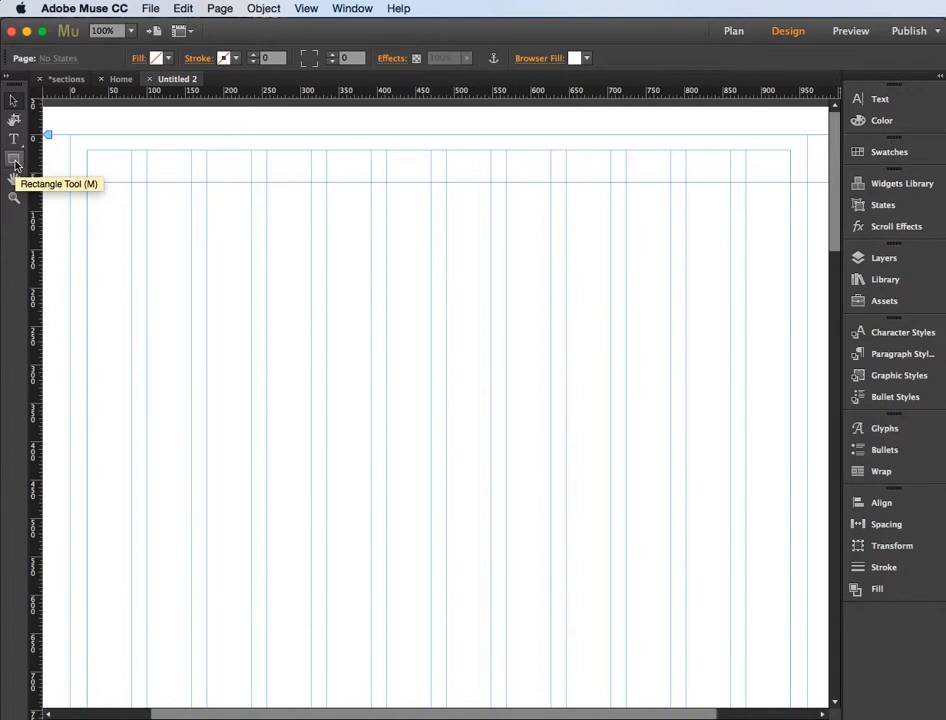
{"action": "key", "text": "super+minus"}
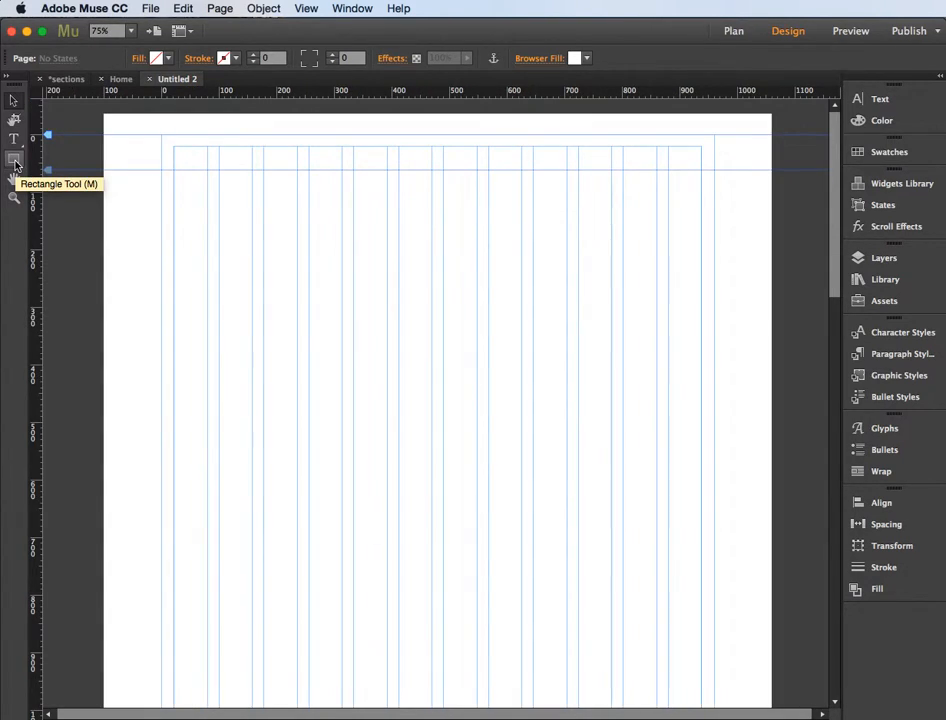
{"action": "left_click", "coordinate": [14, 160]}
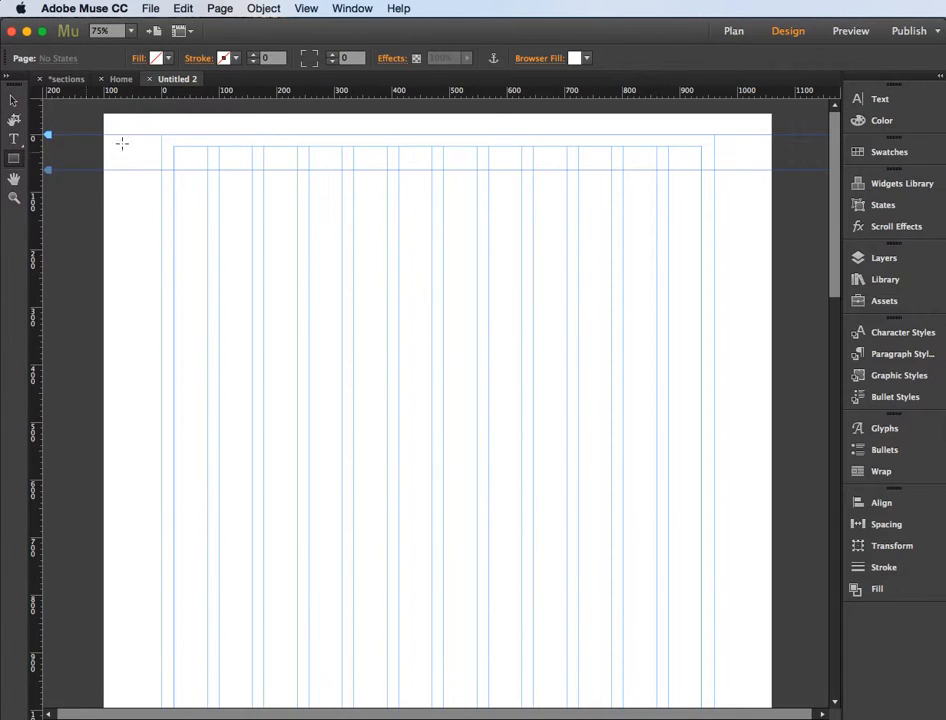
{"action": "left_click_drag", "start_coordinate": [103, 113], "coordinate": [771, 533]}
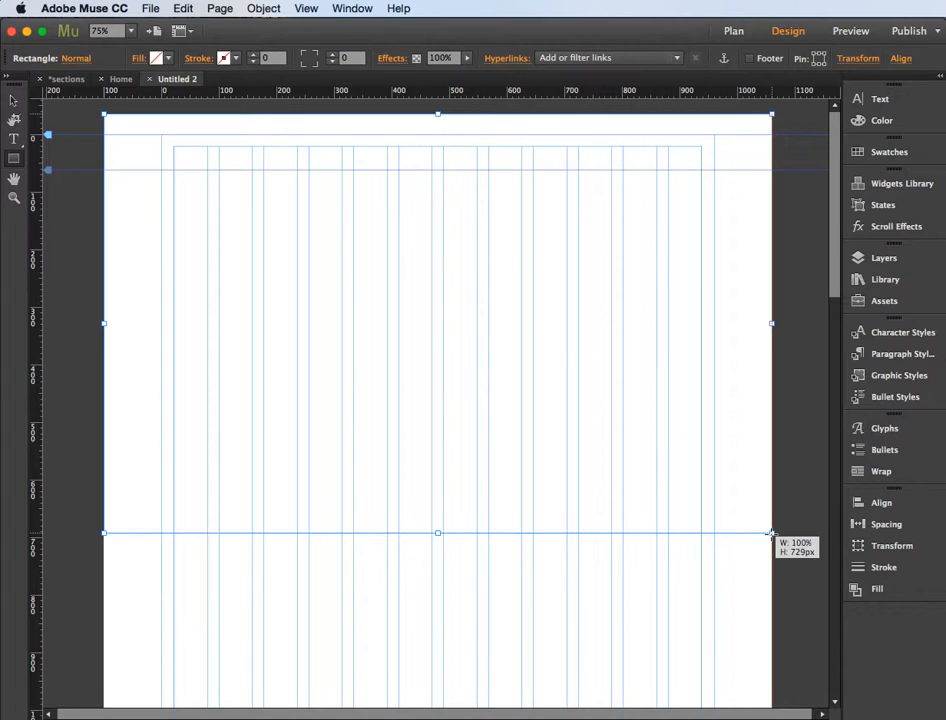
{"action": "left_click_drag", "start_coordinate": [771, 533], "coordinate": [771, 533]}
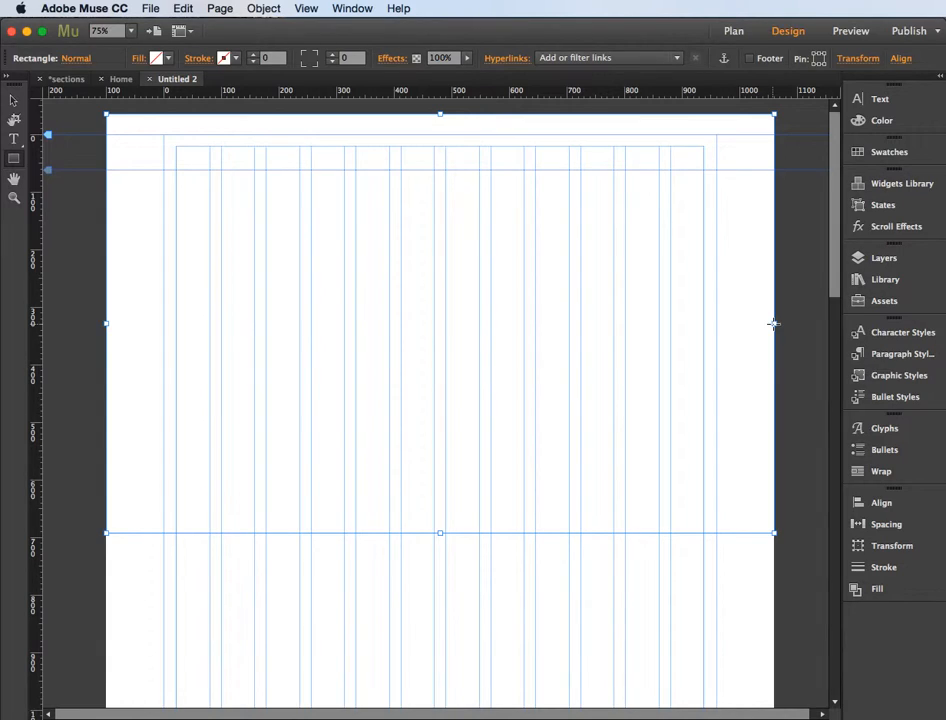
Step: Set the rectangle's height to 800 px
{"action": "left_click", "coordinate": [885, 549]}
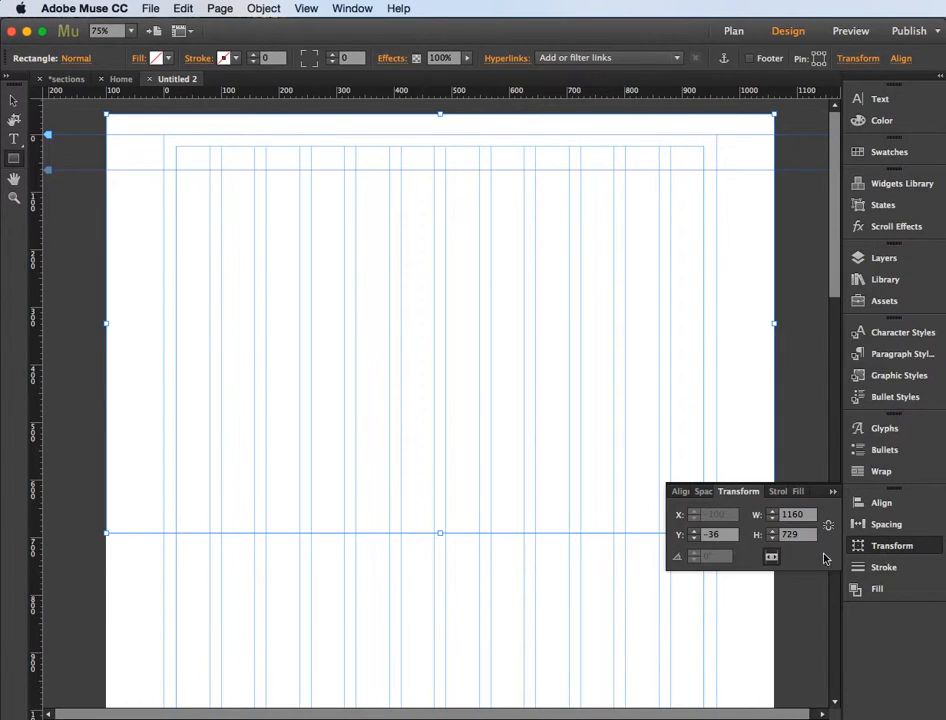
{"action": "left_click", "coordinate": [788, 537]}
{"action": "type", "text": "80"}
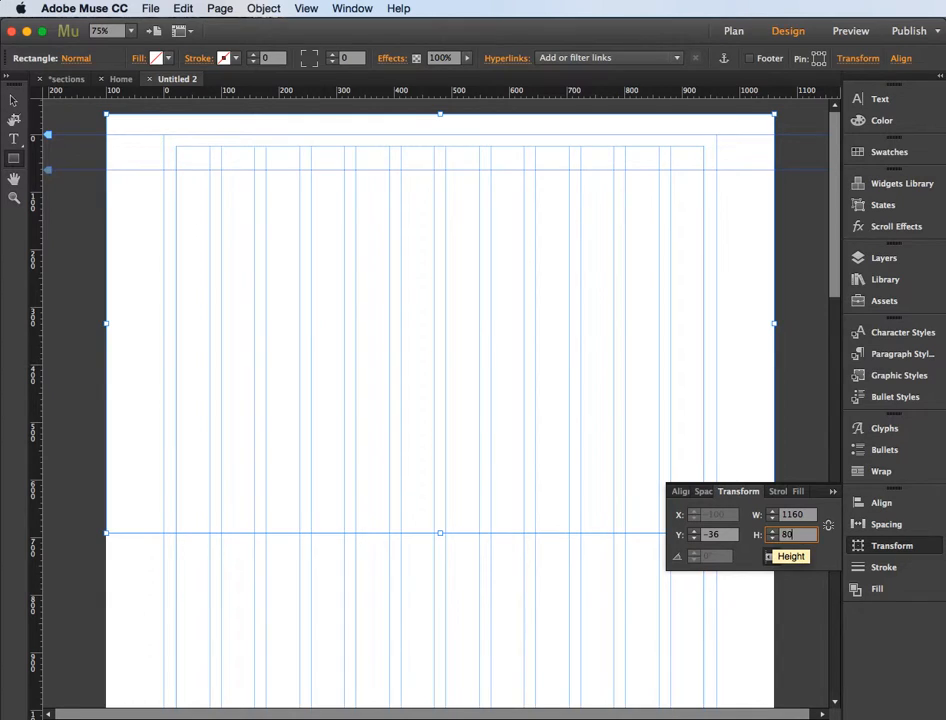
{"action": "key", "text": "Return"}
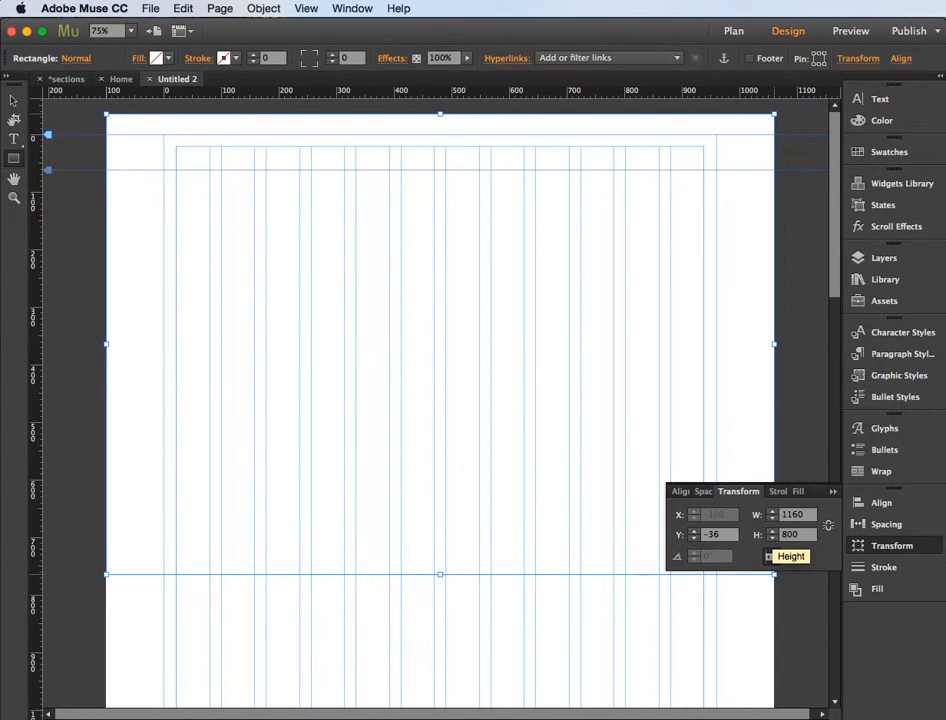
Step: Fill the rectangle with the solid tan swatch R=199 G=178 B=153
{"action": "left_click", "coordinate": [141, 59]}
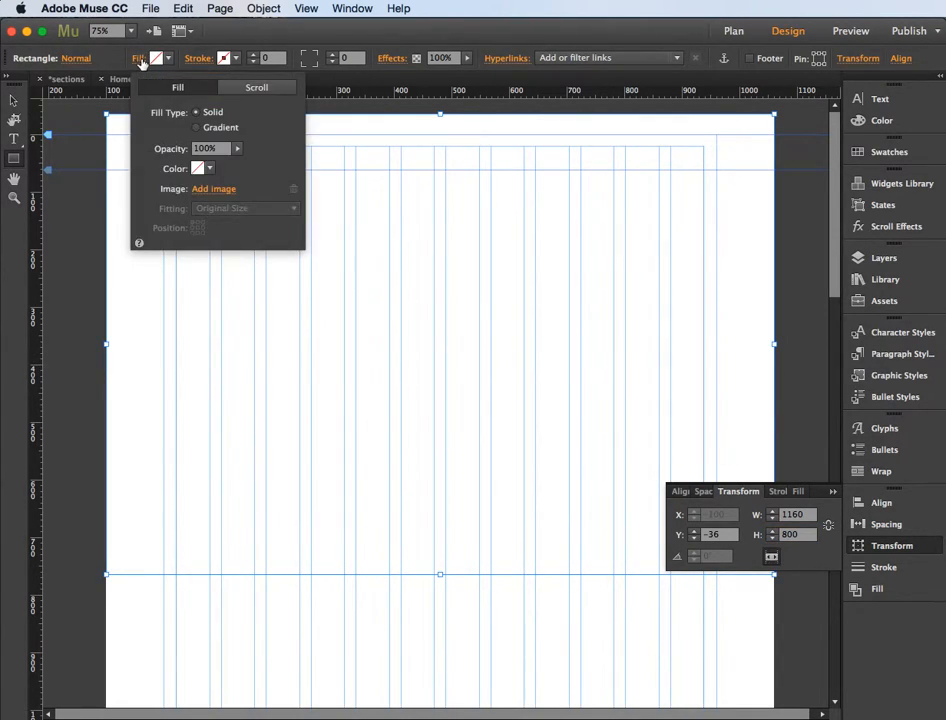
{"action": "left_click", "coordinate": [210, 170]}
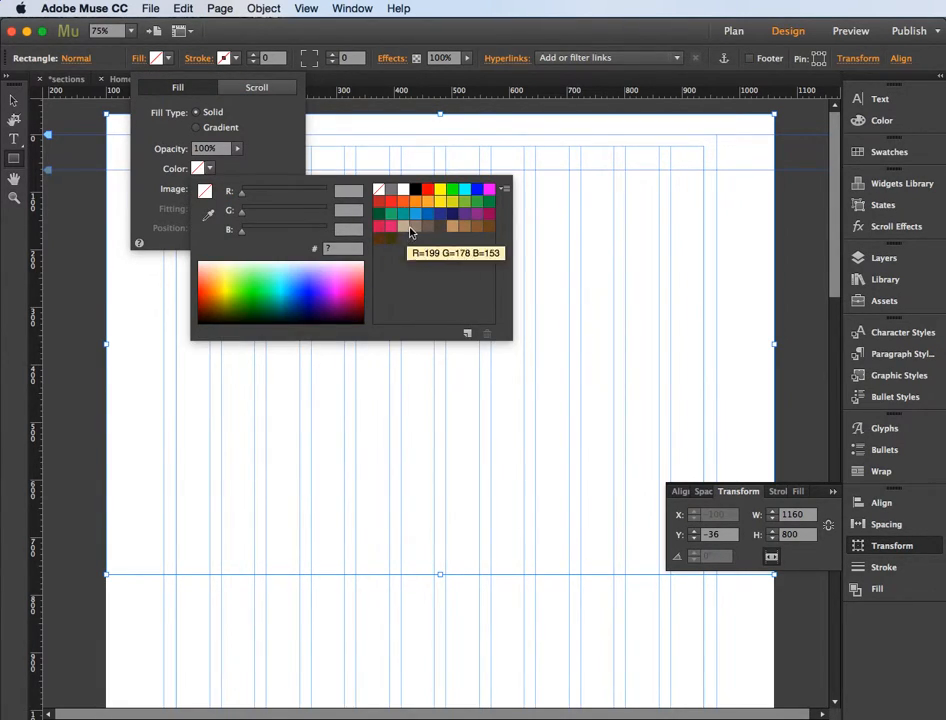
{"action": "left_click", "coordinate": [406, 228]}
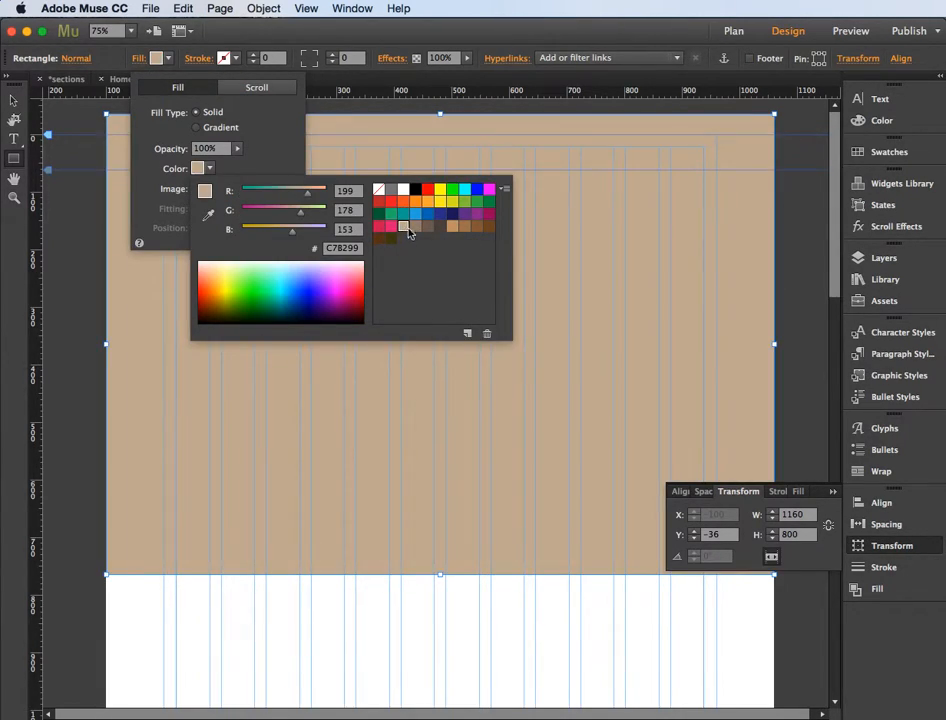
{"action": "left_click", "coordinate": [654, 321]}
{"action": "left_click", "coordinate": [16, 104]}
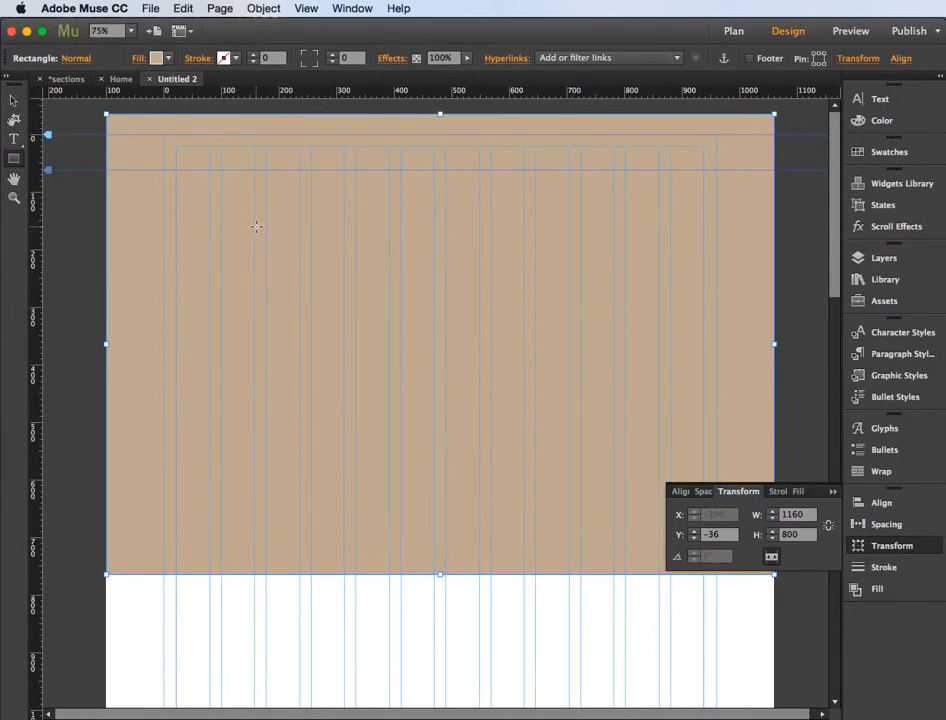
Step: Paste a copy of the tan rectangle and fill the copy with the green swatch R=140 G=198 B=63
{"action": "left_click", "coordinate": [14, 100]}
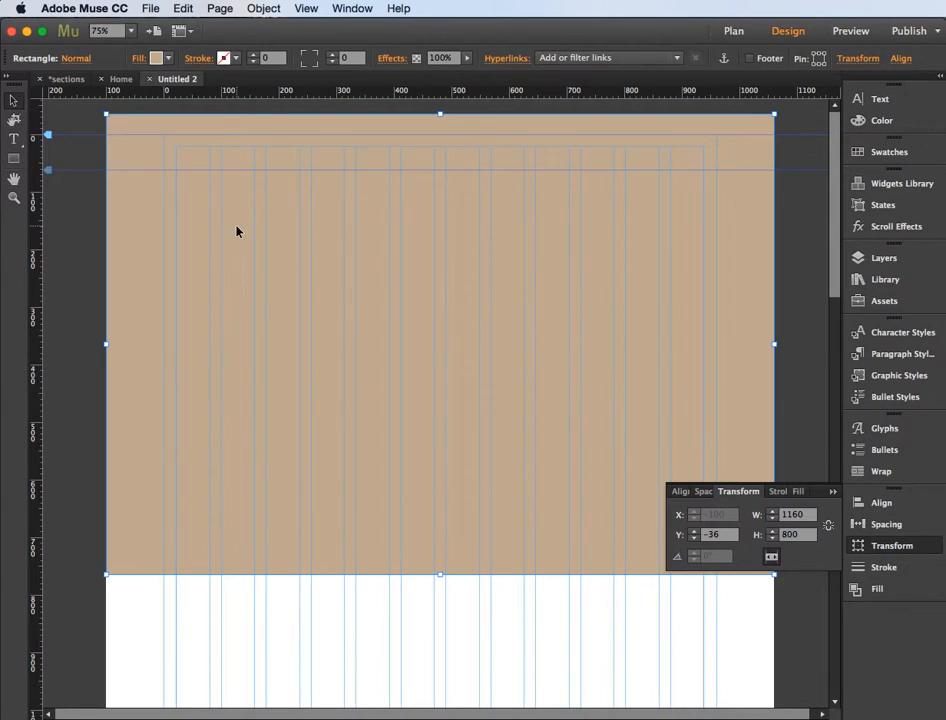
{"action": "key", "text": "super+v"}
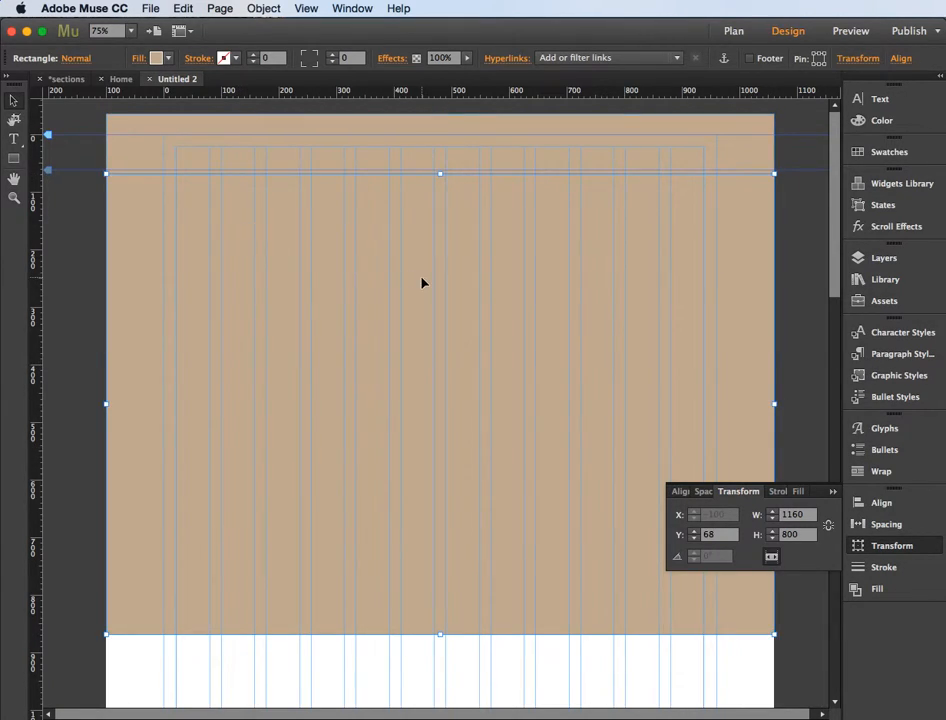
{"action": "left_click", "coordinate": [140, 58]}
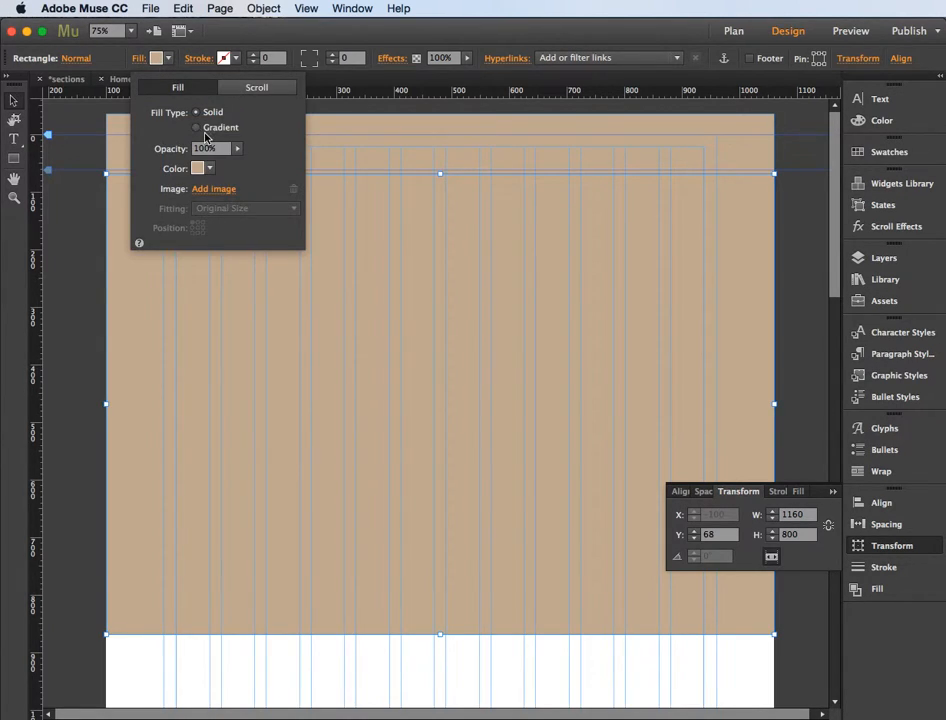
{"action": "left_click", "coordinate": [201, 168]}
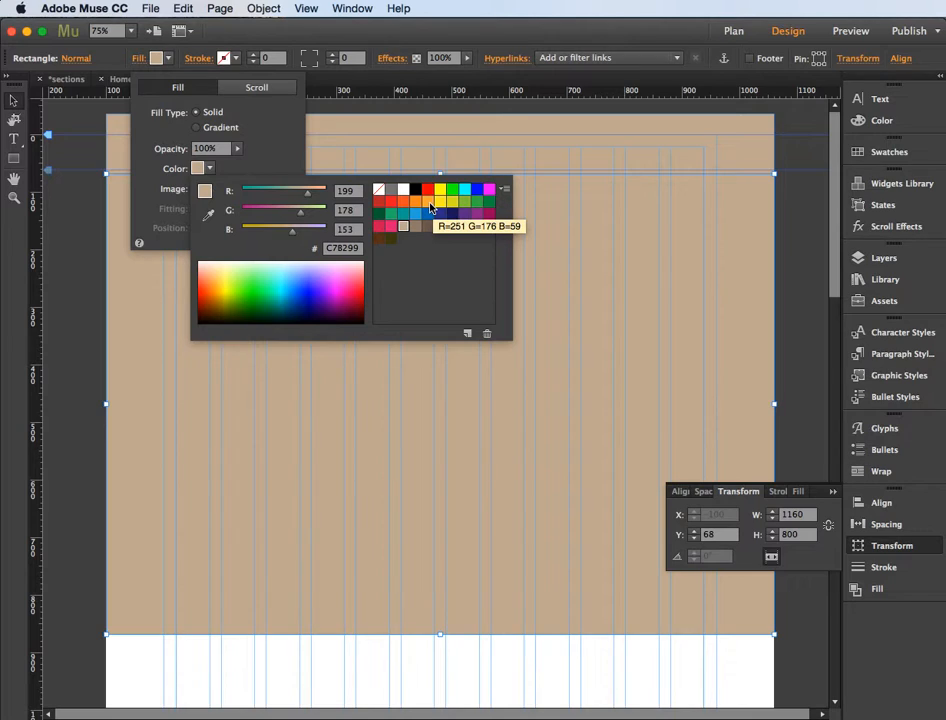
{"action": "left_click", "coordinate": [466, 203]}
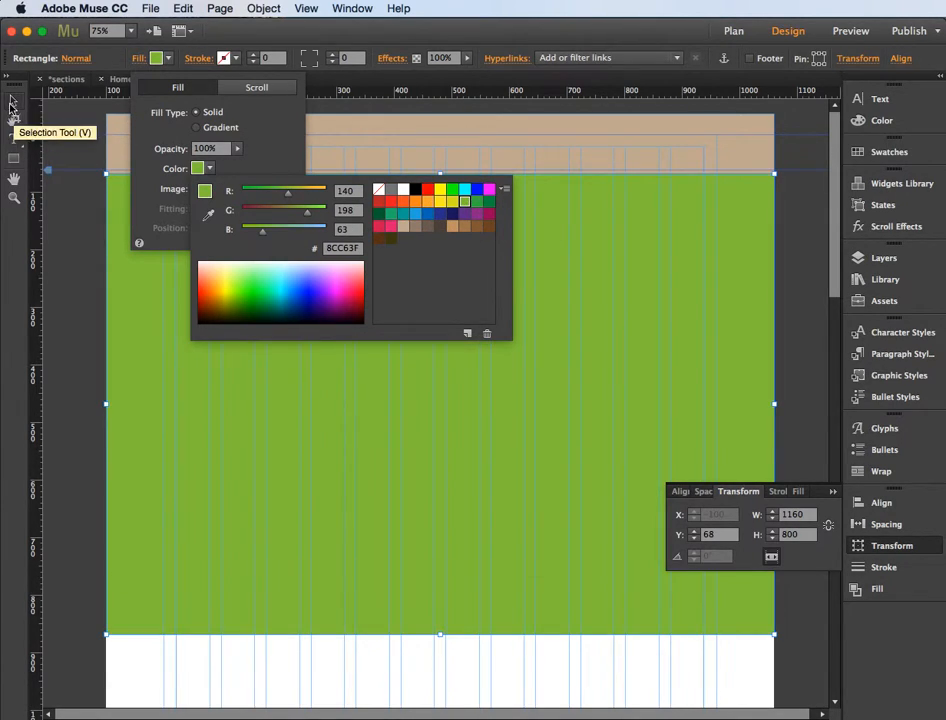
Step: Move the green rectangle down so its upper edge meets the tan section's lower edge at Y 764
{"action": "left_click", "coordinate": [586, 261]}
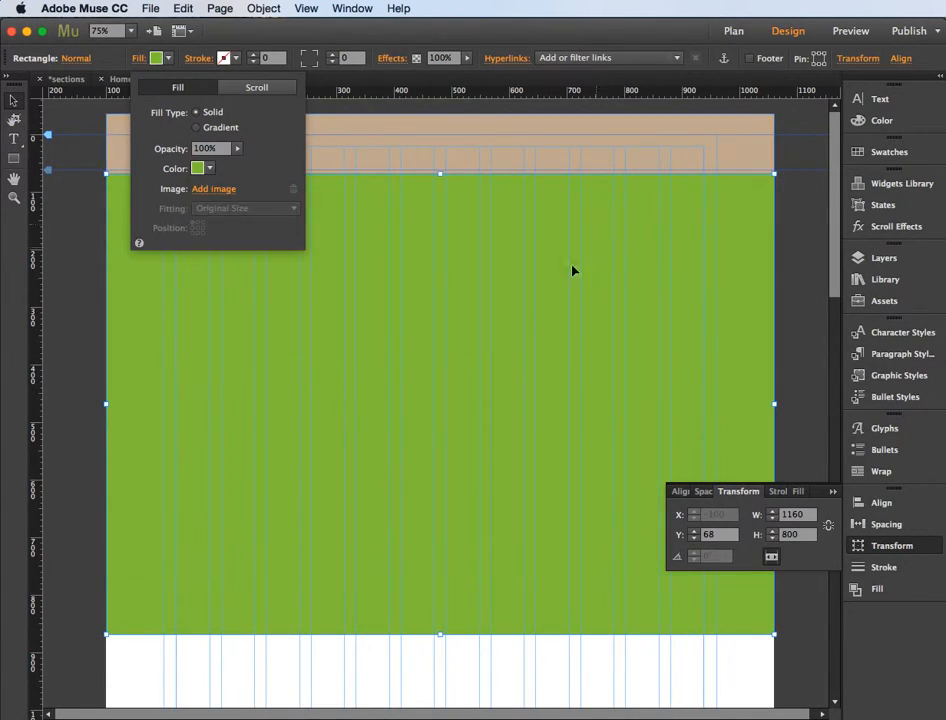
{"action": "left_click", "coordinate": [457, 295]}
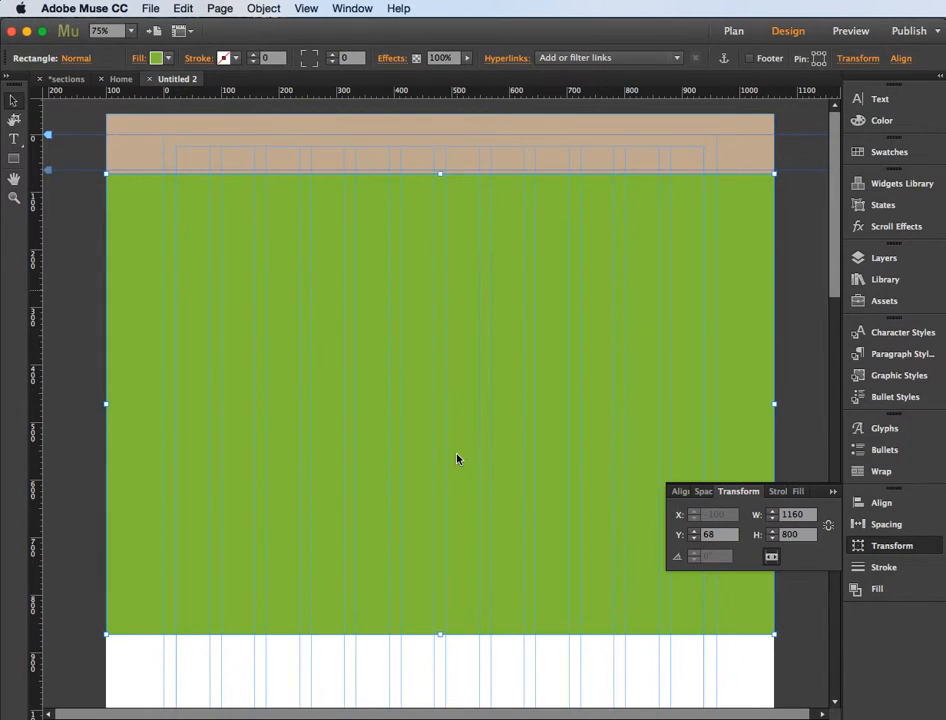
{"action": "left_click_drag", "start_coordinate": [438, 404], "coordinate": [441, 606]}
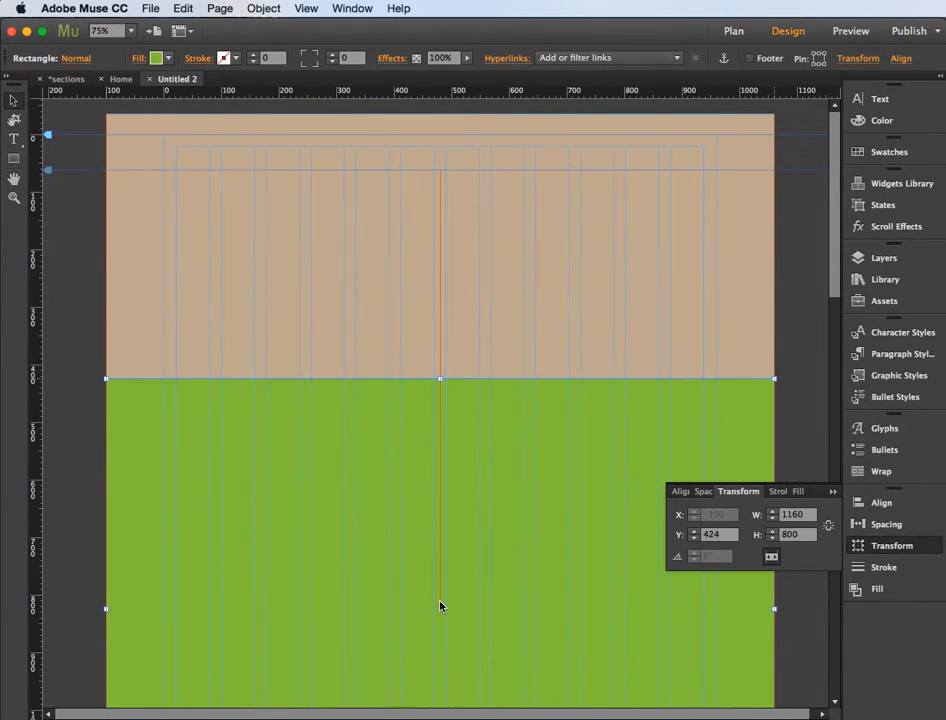
{"action": "scroll", "coordinate": [474, 448], "scroll_direction": "down", "scroll_amount": 5}
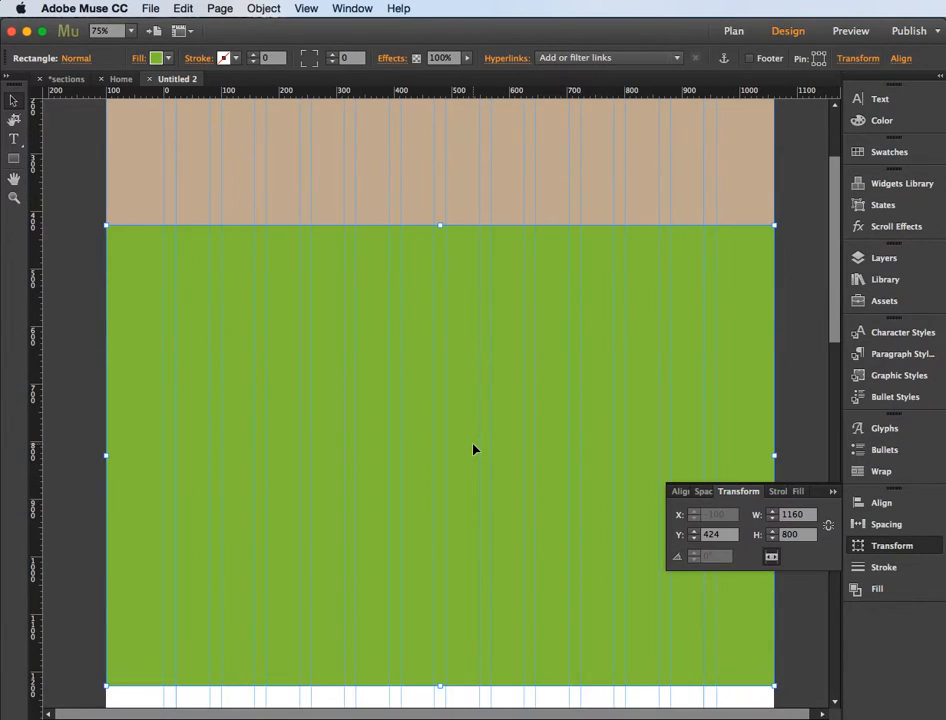
{"action": "left_click_drag", "start_coordinate": [466, 332], "coordinate": [463, 528]}
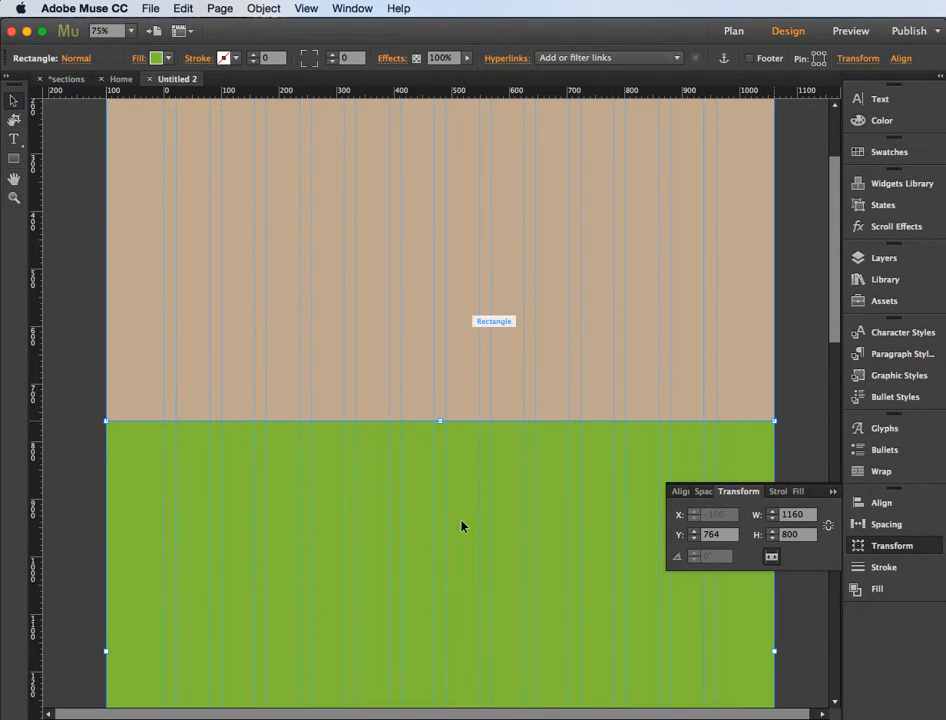
Step: Paste a copy of the green rectangle and fill the copy with the orange swatch R=241 G=90 B=36
{"action": "key", "text": "super+v"}
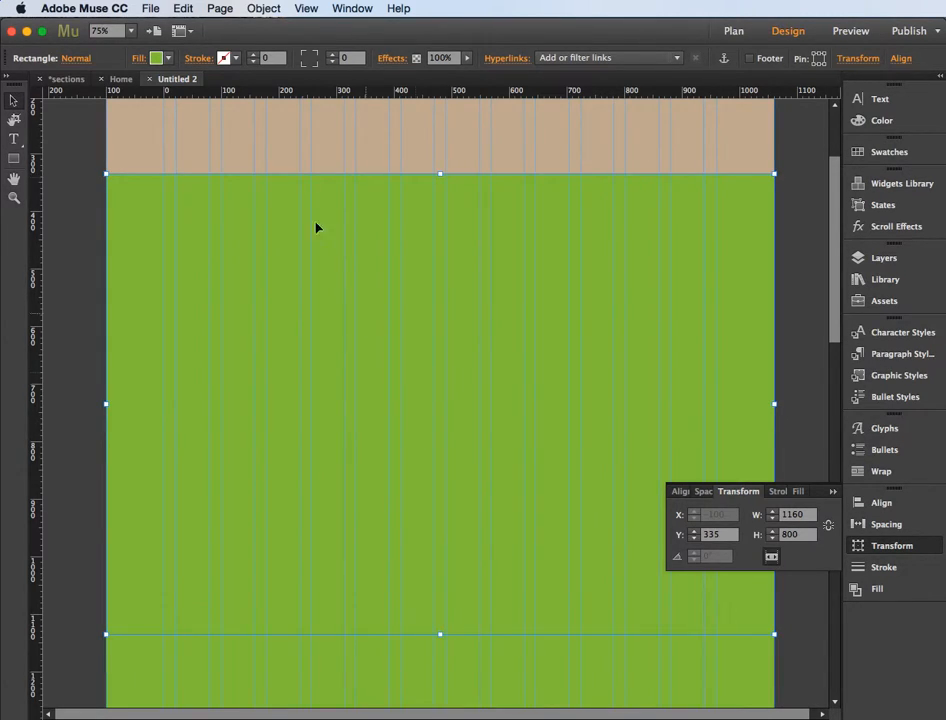
{"action": "left_click", "coordinate": [140, 58]}
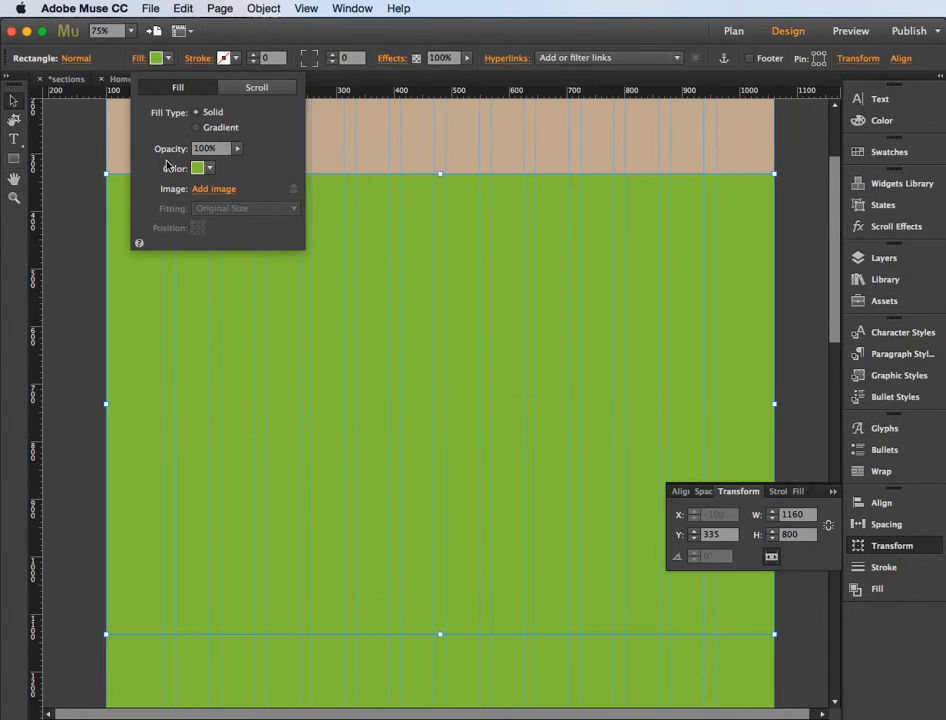
{"action": "left_click", "coordinate": [206, 168]}
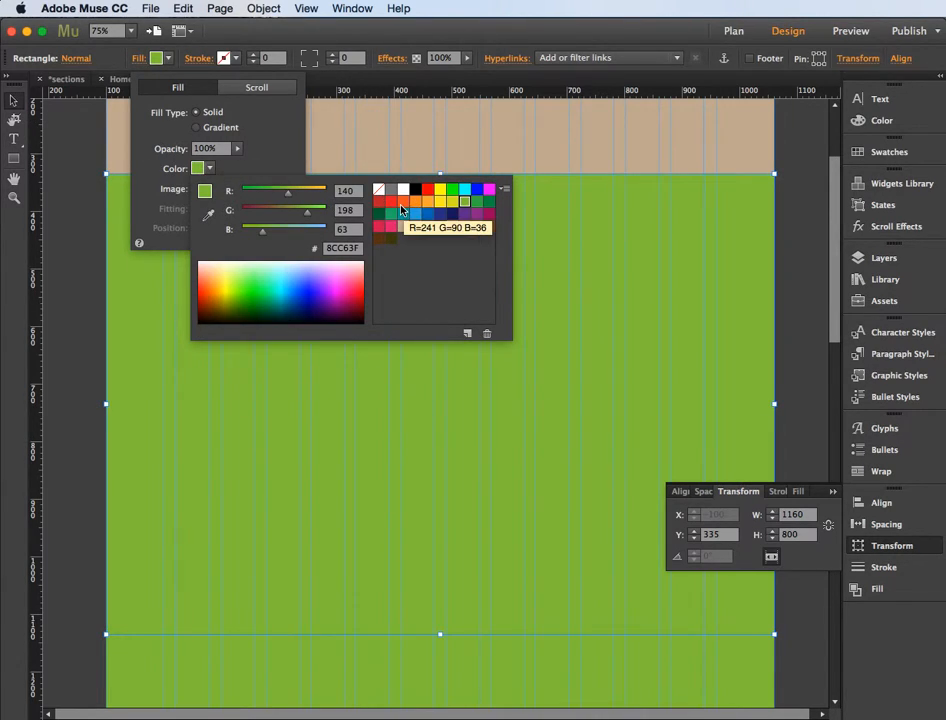
{"action": "left_click", "coordinate": [401, 209]}
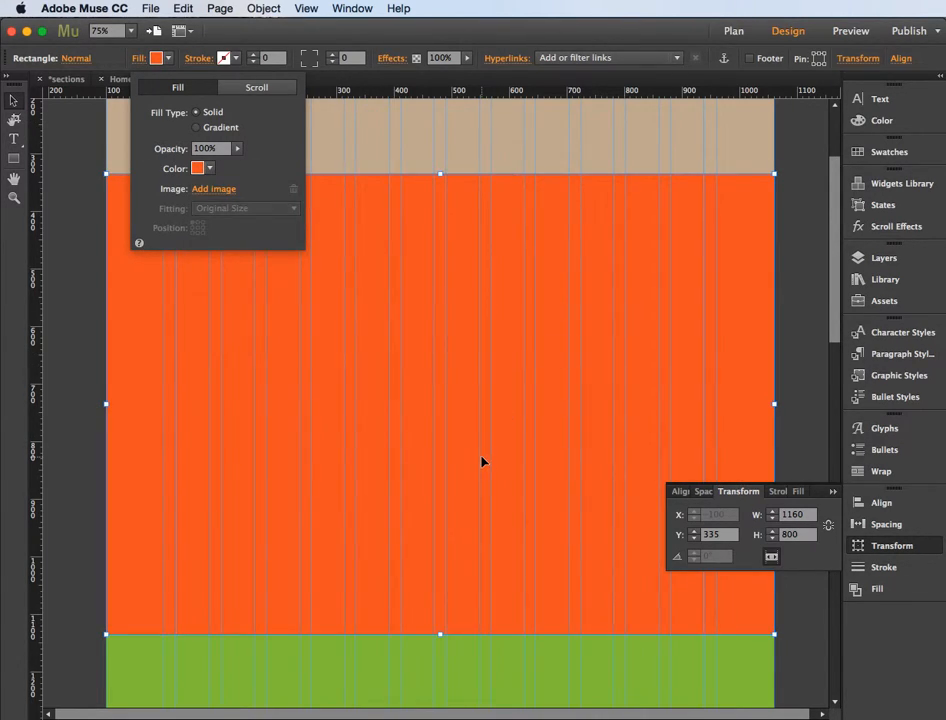
{"action": "scroll", "coordinate": [476, 413], "scroll_direction": "down", "scroll_amount": 10}
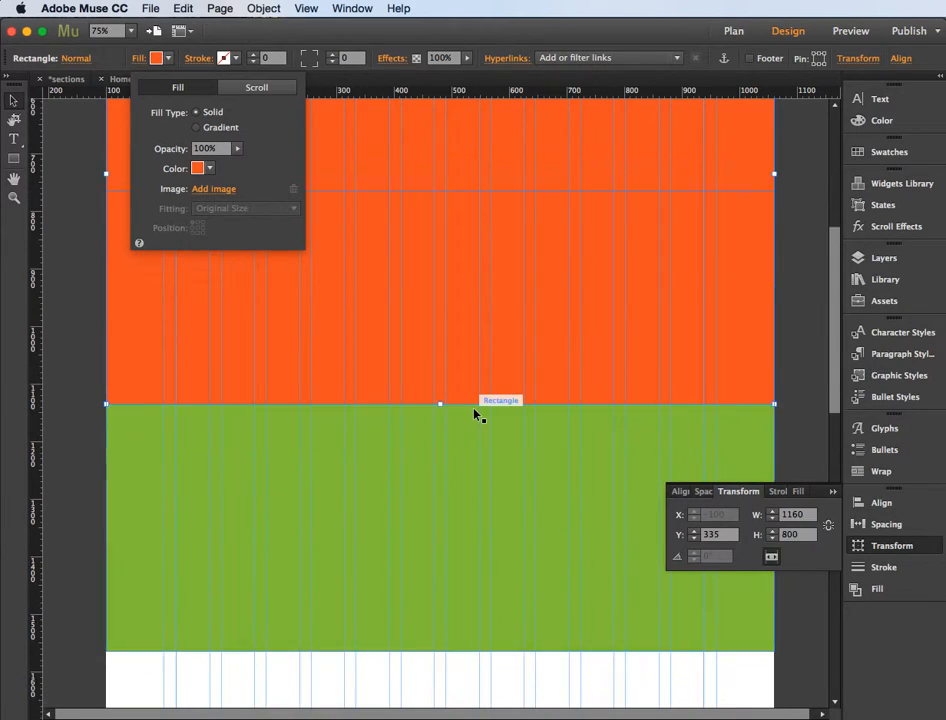
{"action": "left_click", "coordinate": [455, 300]}
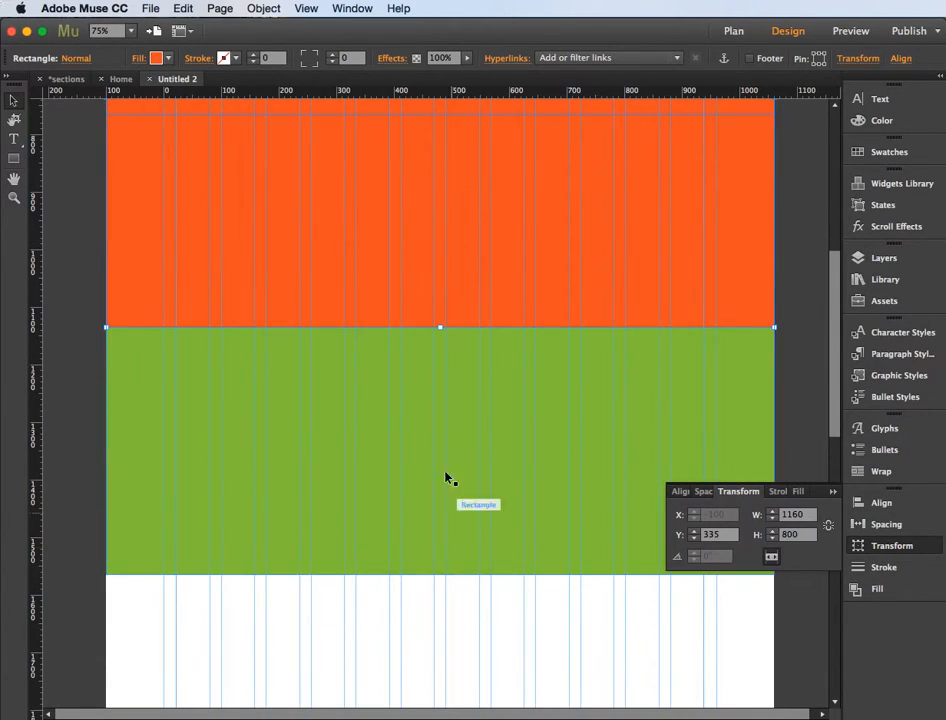
Step: Move the orange rectangle directly below the green section, with its upper edge at Y 1564
{"action": "left_click_drag", "start_coordinate": [401, 253], "coordinate": [416, 648]}
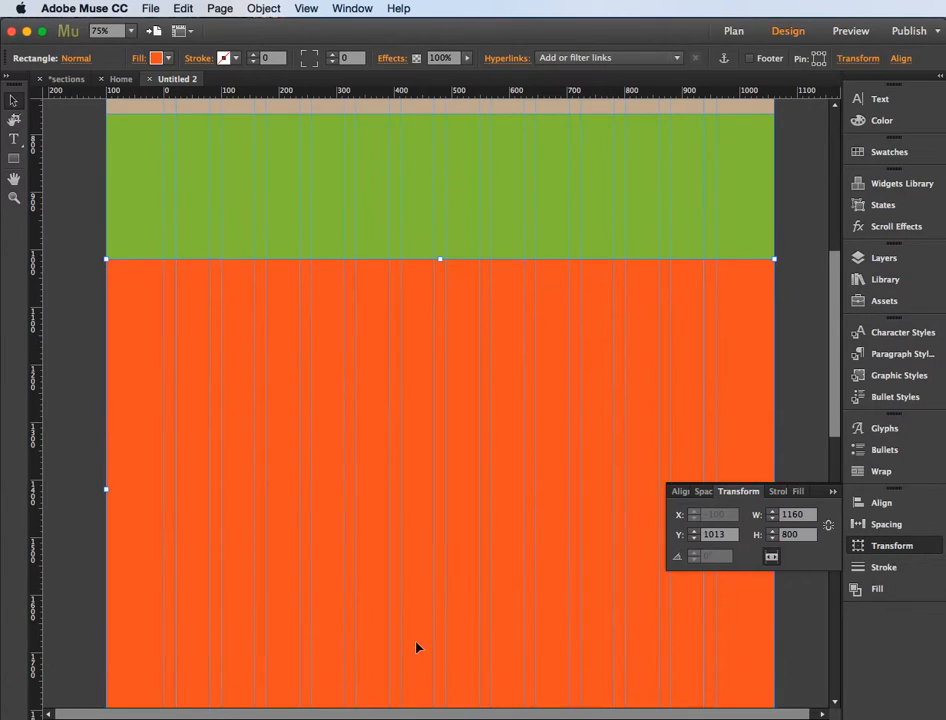
{"action": "scroll", "coordinate": [422, 491], "scroll_direction": "down", "scroll_amount": 10}
{"action": "left_click_drag", "start_coordinate": [450, 122], "coordinate": [452, 575]}
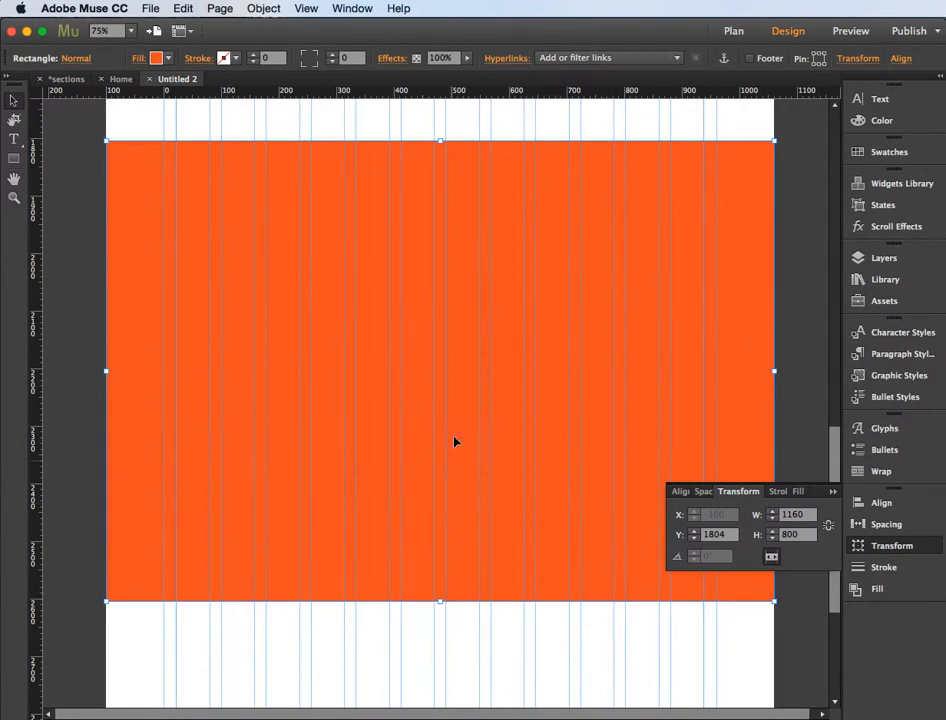
{"action": "scroll", "coordinate": [455, 418], "scroll_direction": "down", "scroll_amount": 1}
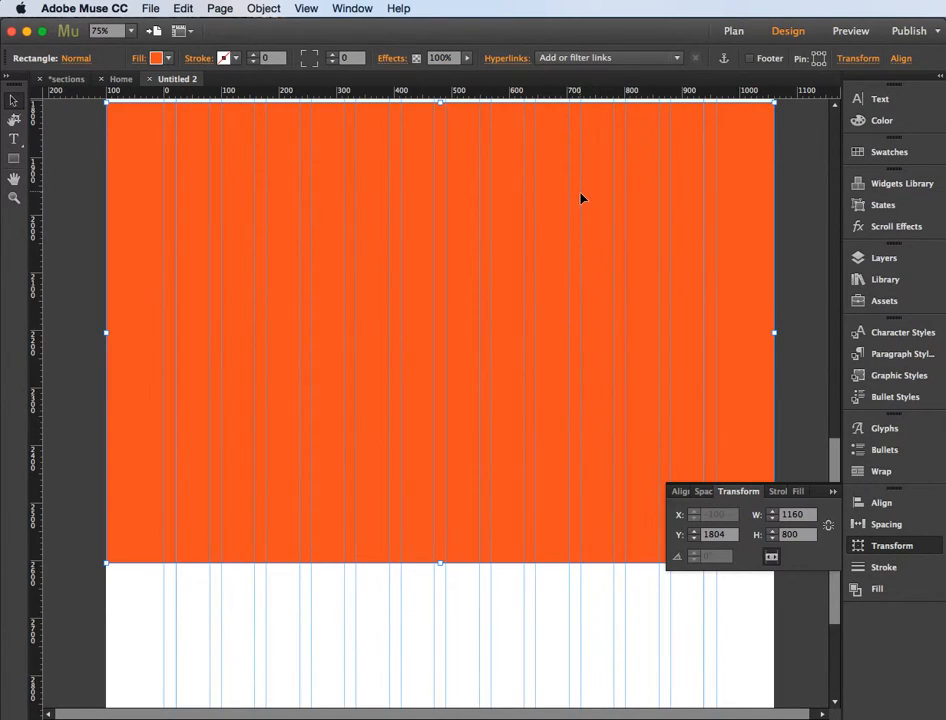
{"action": "scroll", "coordinate": [581, 197], "scroll_direction": "up", "scroll_amount": 6}
{"action": "left_click_drag", "start_coordinate": [460, 365], "coordinate": [448, 244]}
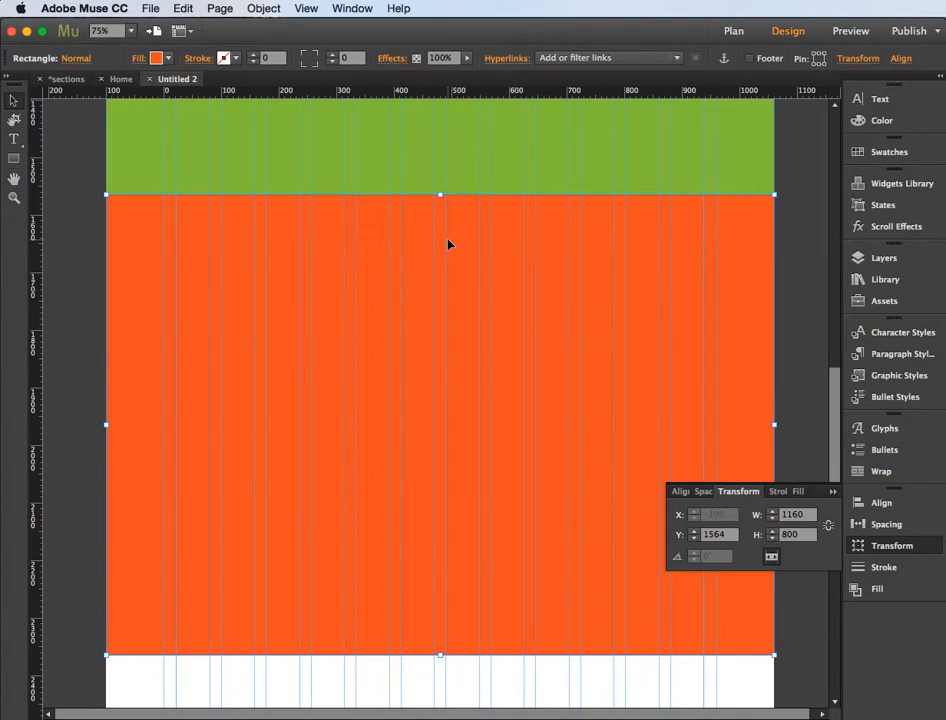
Step: Paste a copy of the orange rectangle and fill the copy with the Cyan swatch
{"action": "key", "text": "super+v"}
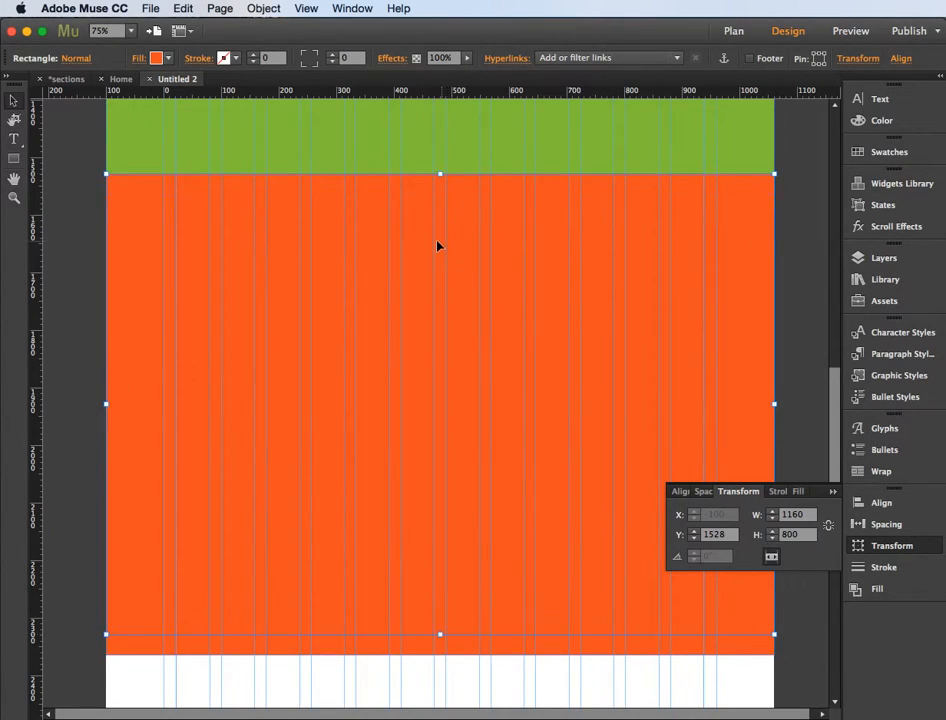
{"action": "left_click", "coordinate": [140, 58]}
{"action": "left_click", "coordinate": [200, 169]}
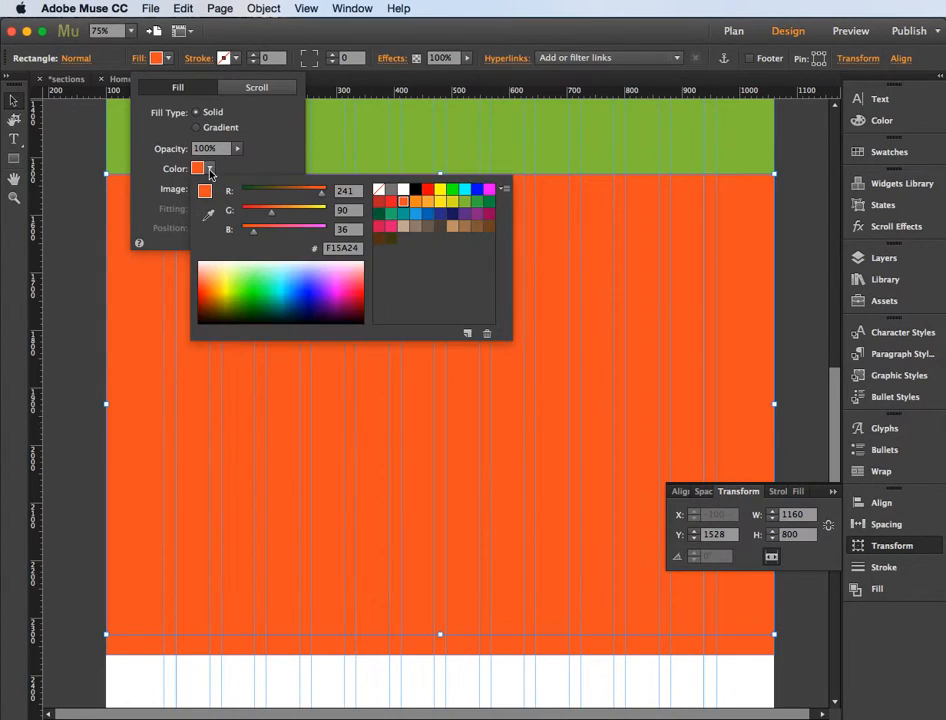
{"action": "left_click", "coordinate": [465, 190]}
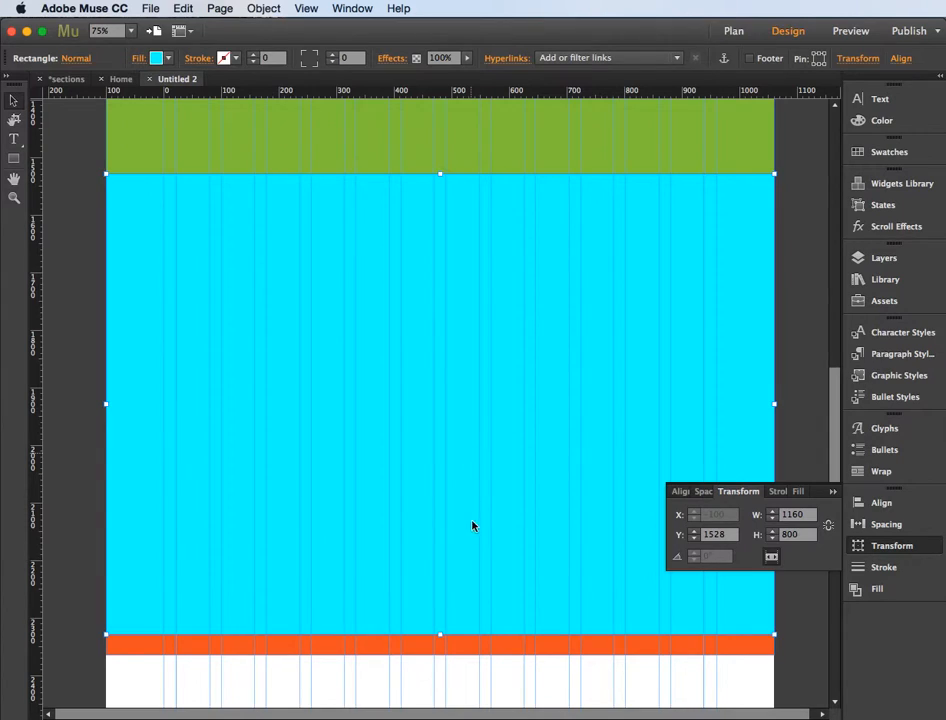
Step: Move the cyan rectangle directly below the orange section, with its upper edge at Y 2364
{"action": "left_click_drag", "start_coordinate": [415, 370], "coordinate": [424, 593]}
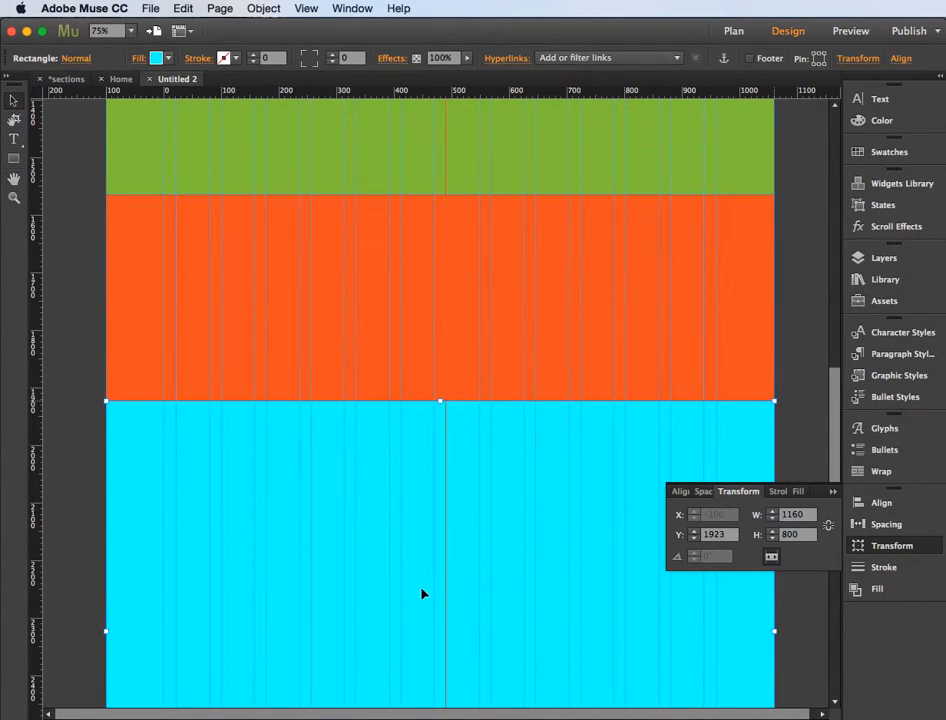
{"action": "scroll", "coordinate": [421, 588], "scroll_direction": "down", "scroll_amount": 3}
{"action": "left_click_drag", "start_coordinate": [423, 376], "coordinate": [429, 534]}
{"action": "scroll", "coordinate": [423, 440], "scroll_direction": "down", "scroll_amount": 5}
{"action": "left_click_drag", "start_coordinate": [423, 333], "coordinate": [420, 393]}
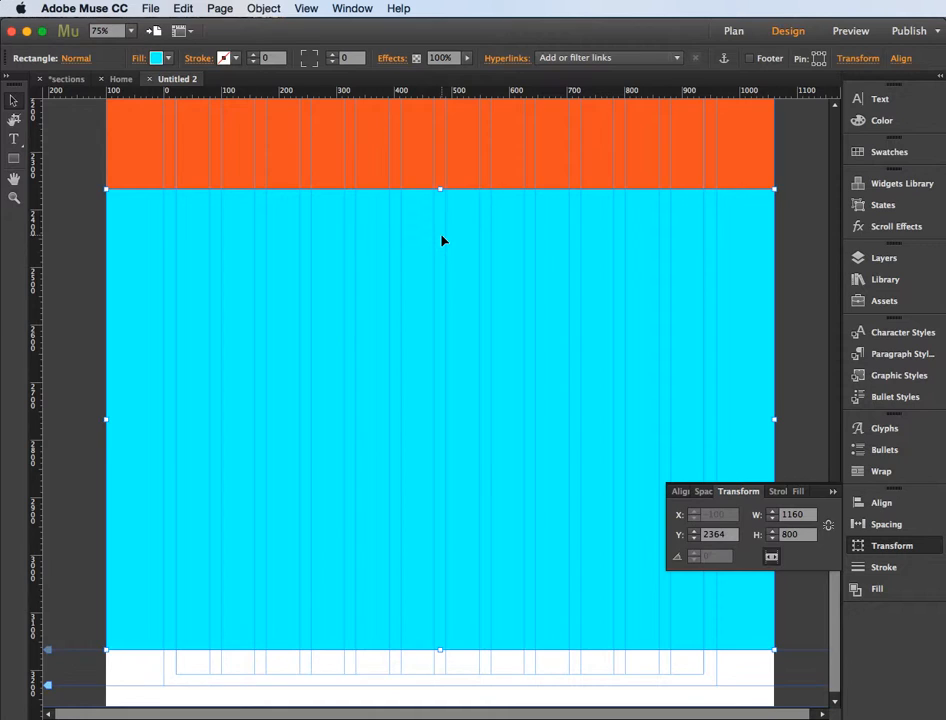
Step: Place a Horizontal menu widget from the Widgets Library at X 0, Y 0 over the tan section
{"action": "scroll", "coordinate": [442, 240], "scroll_direction": "up", "scroll_amount": 20}
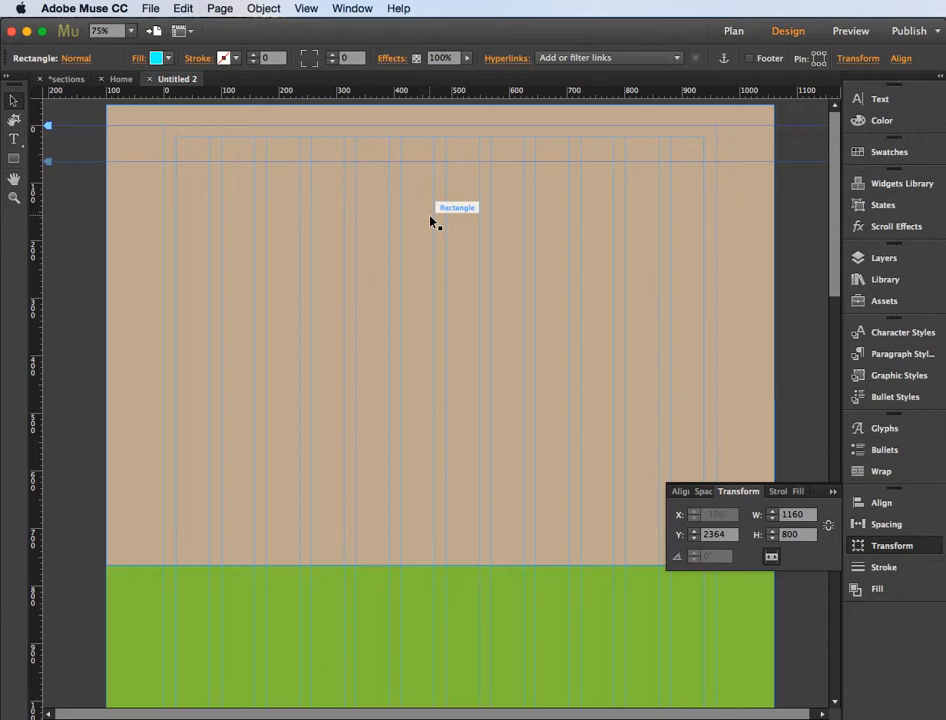
{"action": "left_click", "coordinate": [833, 491]}
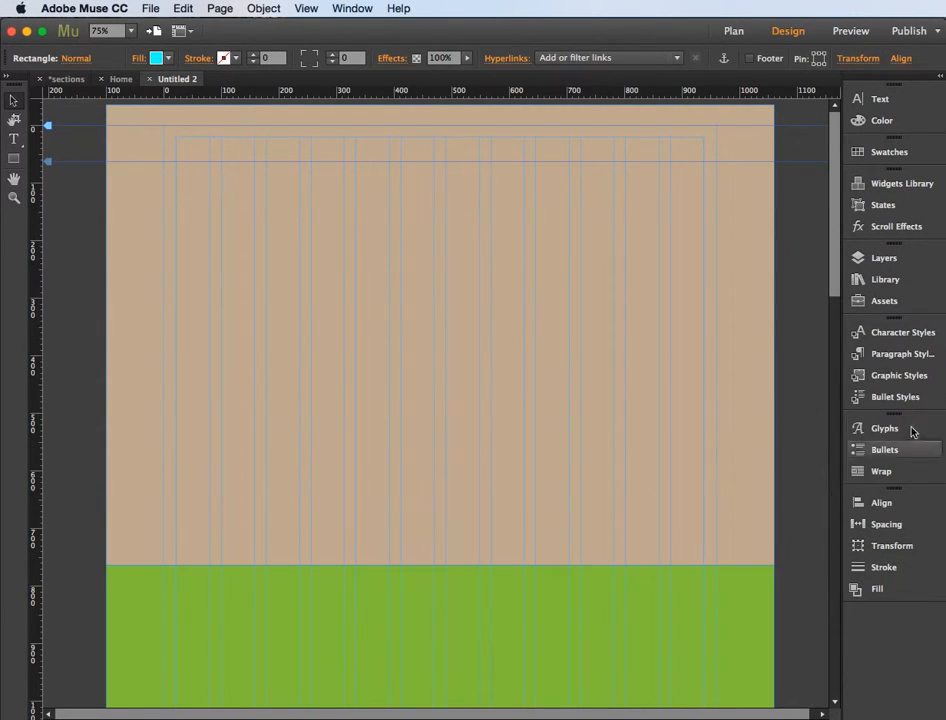
{"action": "left_click", "coordinate": [887, 186]}
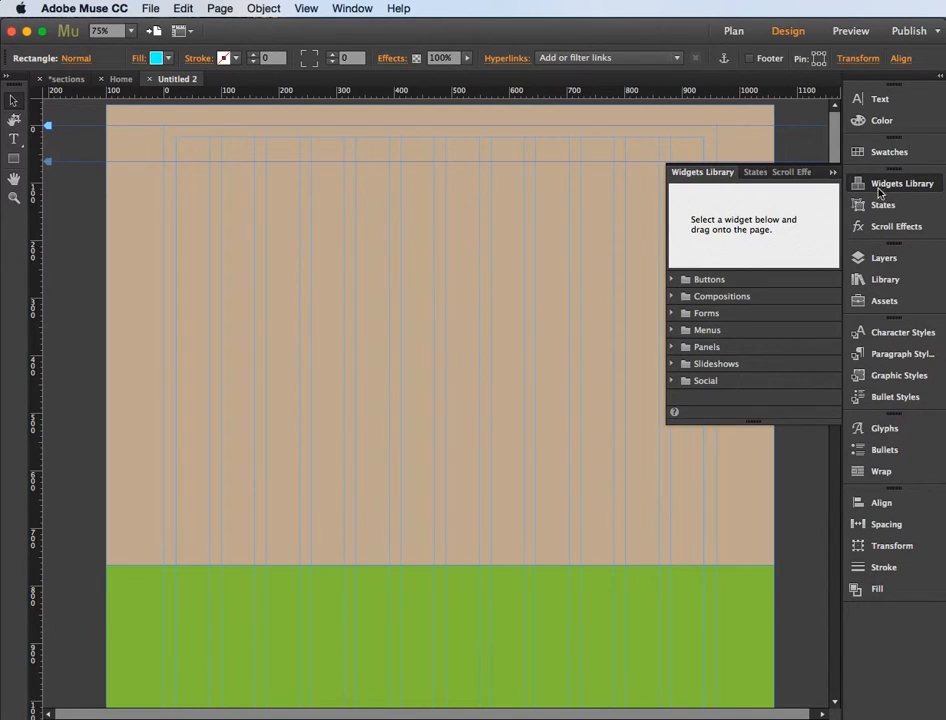
{"action": "left_click", "coordinate": [673, 331]}
{"action": "left_click_drag", "start_coordinate": [724, 349], "coordinate": [166, 133]}
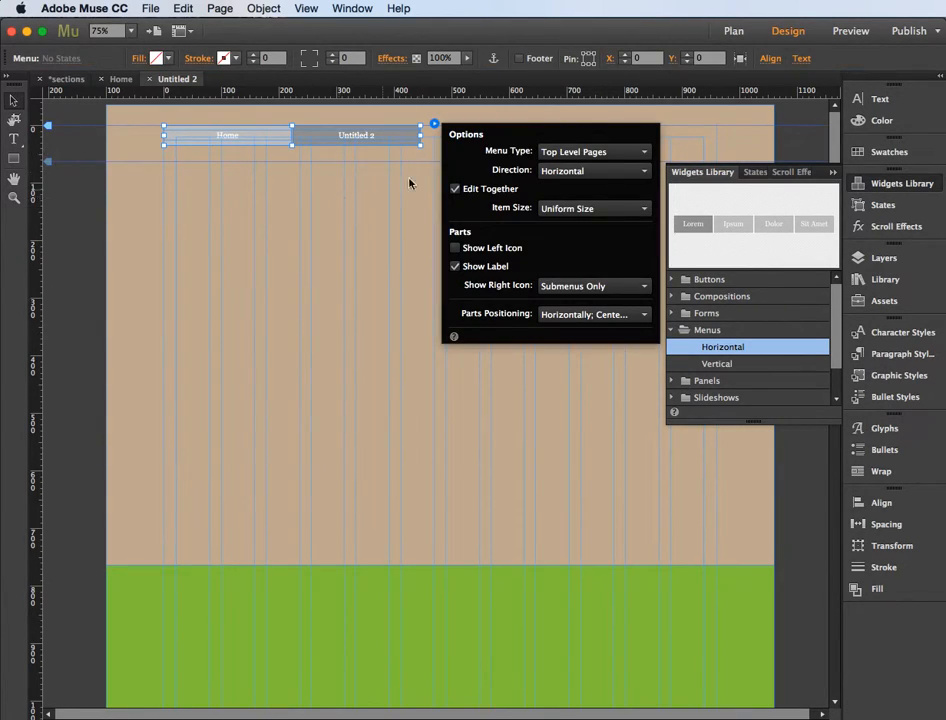
Step: Set the menu widget's Menu Type to Manual and close its options
{"action": "left_click", "coordinate": [576, 156]}
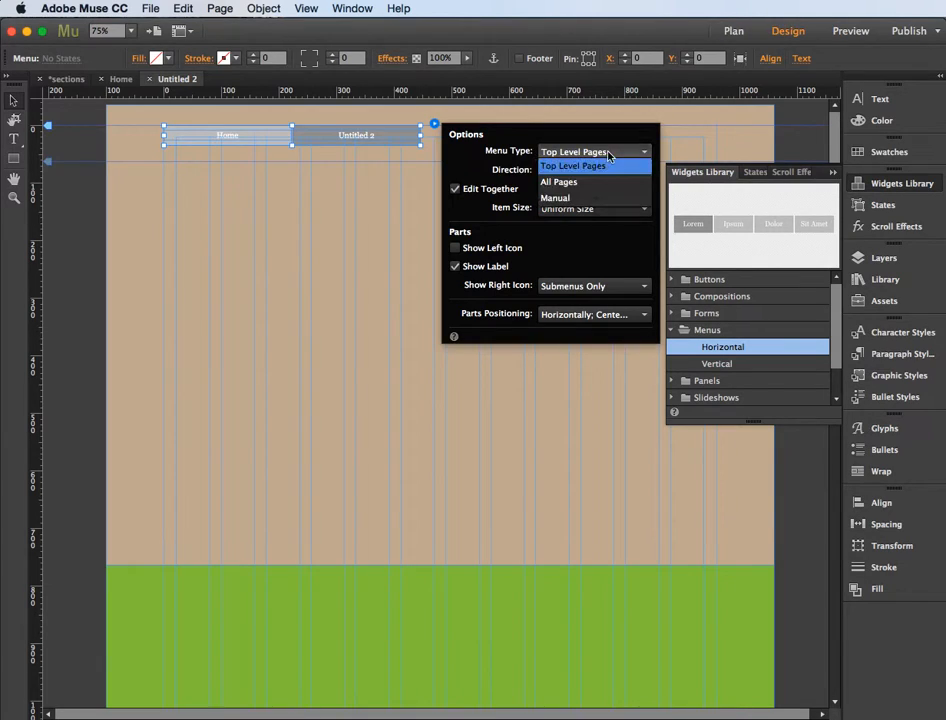
{"action": "left_click", "coordinate": [571, 202]}
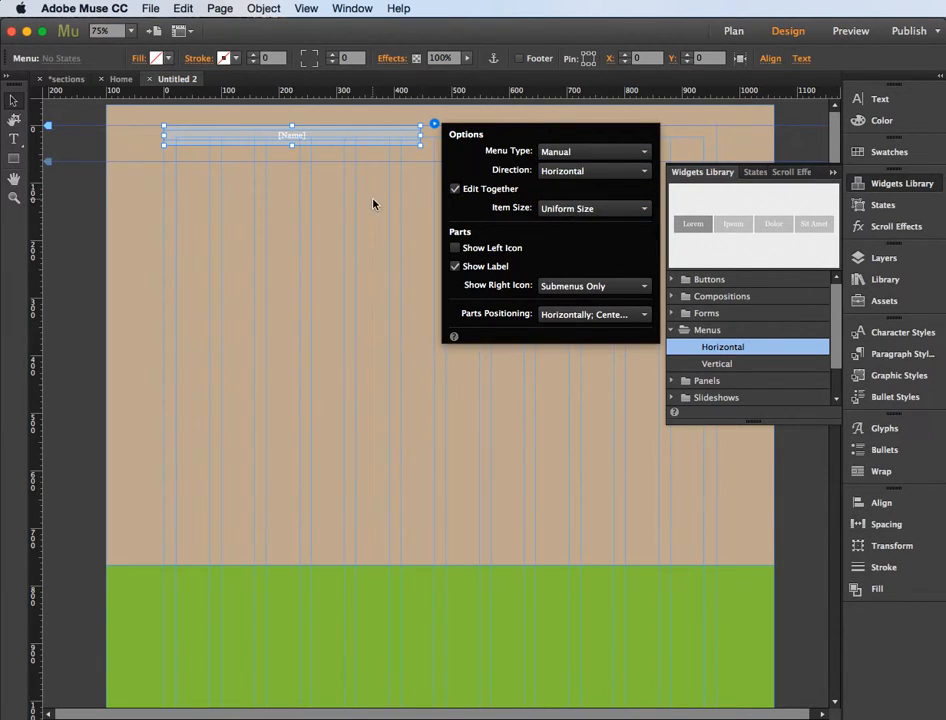
{"action": "left_click", "coordinate": [435, 125]}
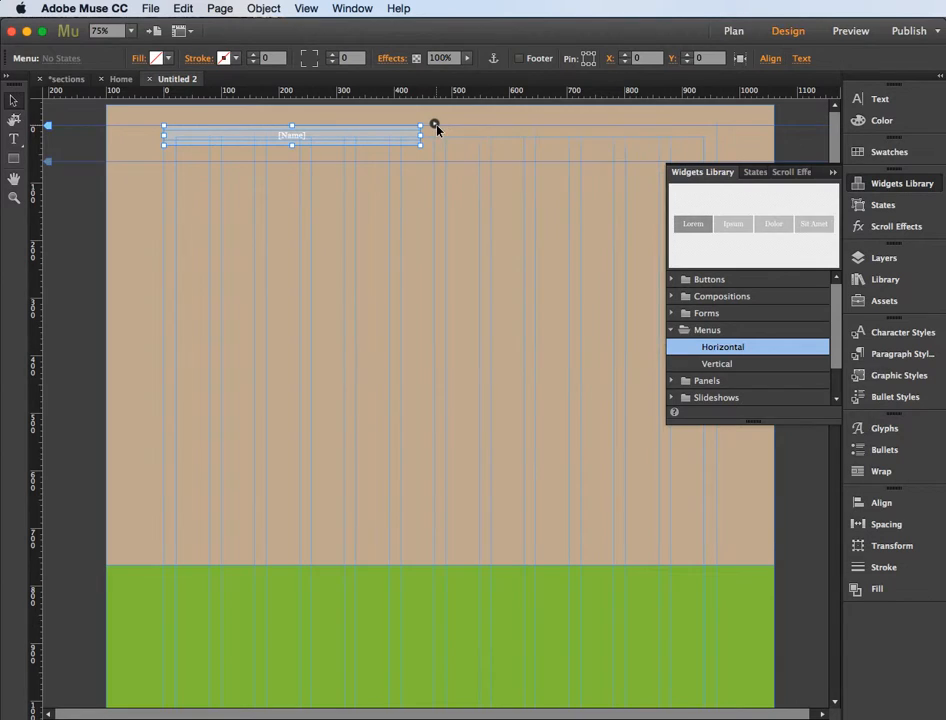
Step: Add three more items after the existing one in the manual menu, making four in total
{"action": "left_click", "coordinate": [395, 135]}
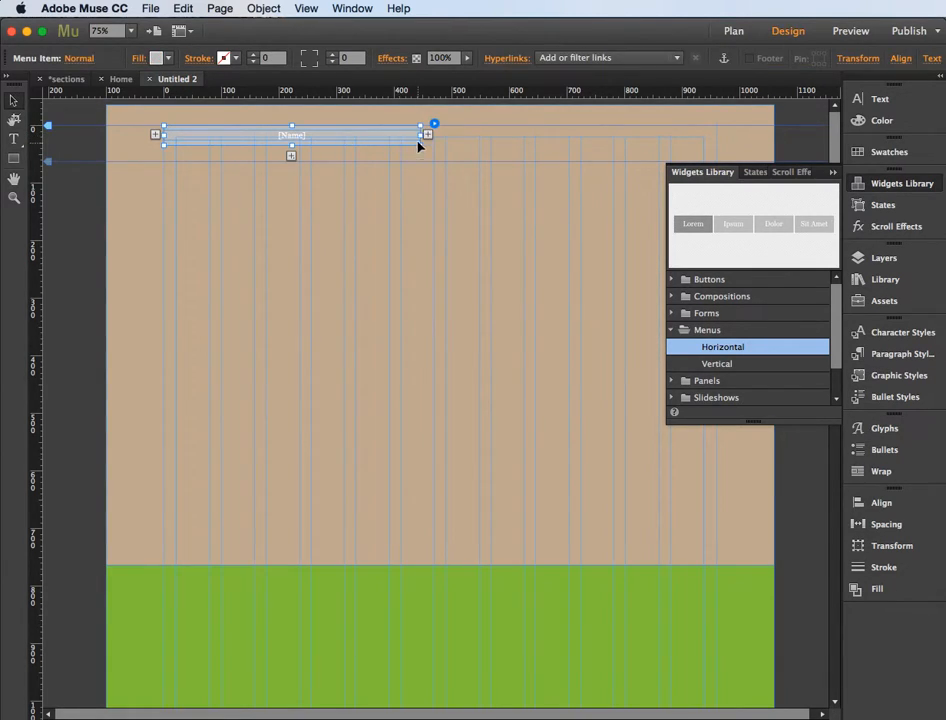
{"action": "left_click", "coordinate": [428, 134]}
{"action": "left_click", "coordinate": [388, 139]}
{"action": "left_click", "coordinate": [427, 135]}
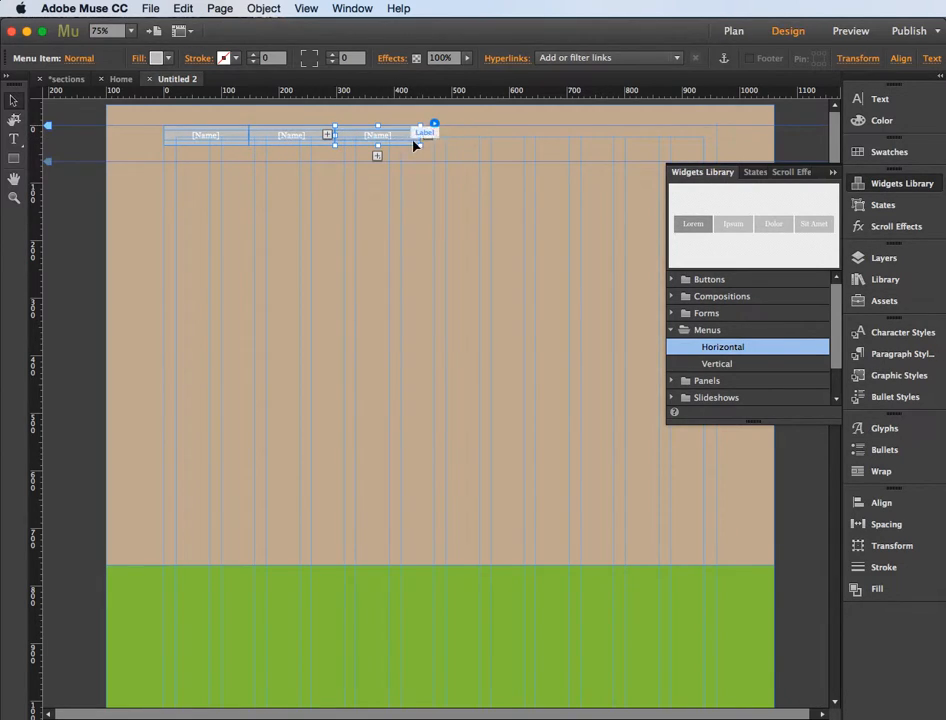
{"action": "left_click", "coordinate": [428, 135]}
Step: Enlarge the whole menu so it spans the page width up to the 960 px edge and becomes slightly taller
{"action": "left_click", "coordinate": [433, 163]}
{"action": "left_click", "coordinate": [409, 142]}
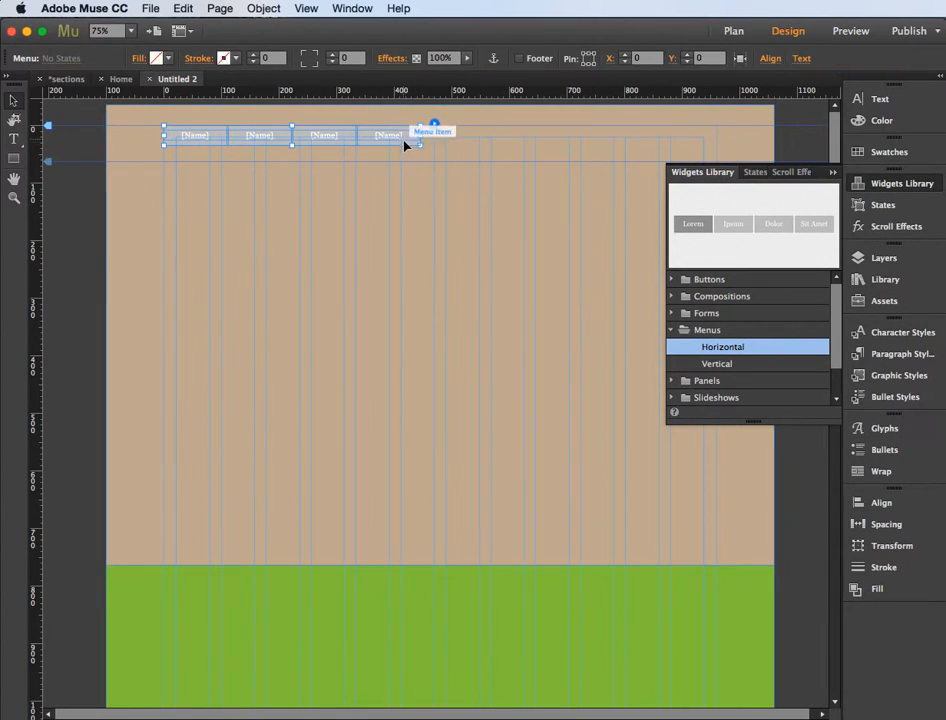
{"action": "left_click_drag", "start_coordinate": [428, 146], "coordinate": [714, 157]}
Step: Rename the four menu items section 1, section 2, section 3 and section 4
{"action": "left_click", "coordinate": [17, 140]}
{"action": "left_click", "coordinate": [228, 141]}
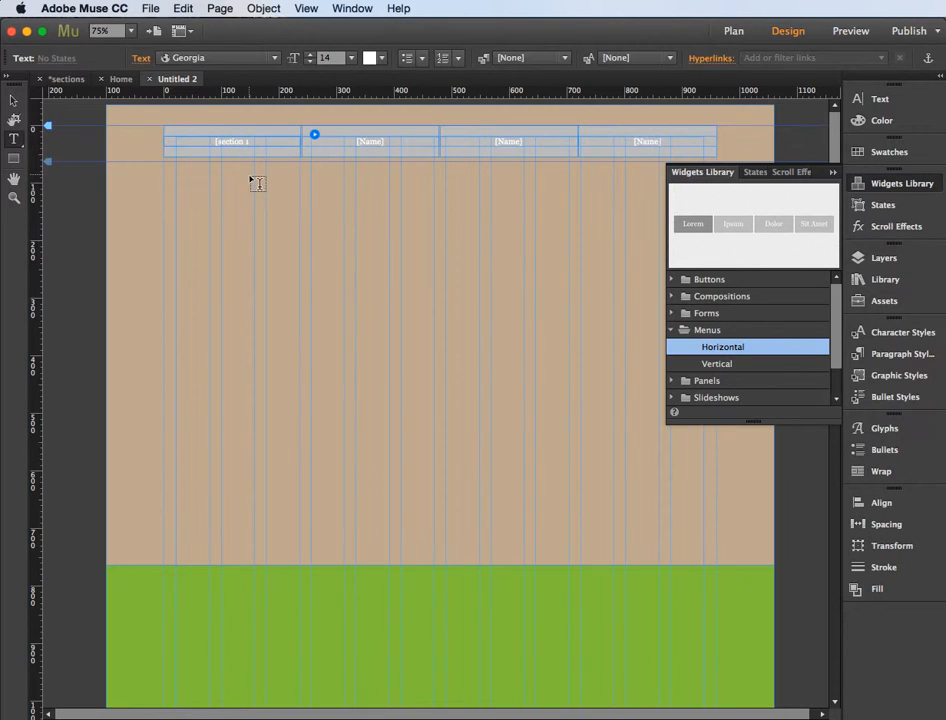
{"action": "left_click", "coordinate": [372, 141]}
{"action": "left_click", "coordinate": [509, 142]}
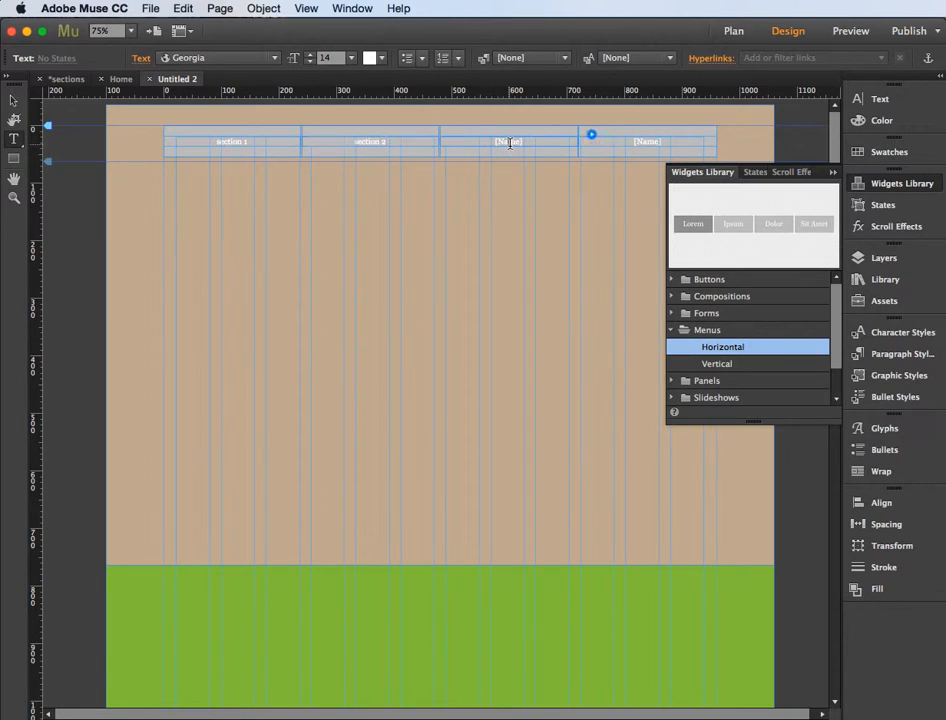
{"action": "key", "text": "BackSpace"}
{"action": "left_click", "coordinate": [646, 142]}
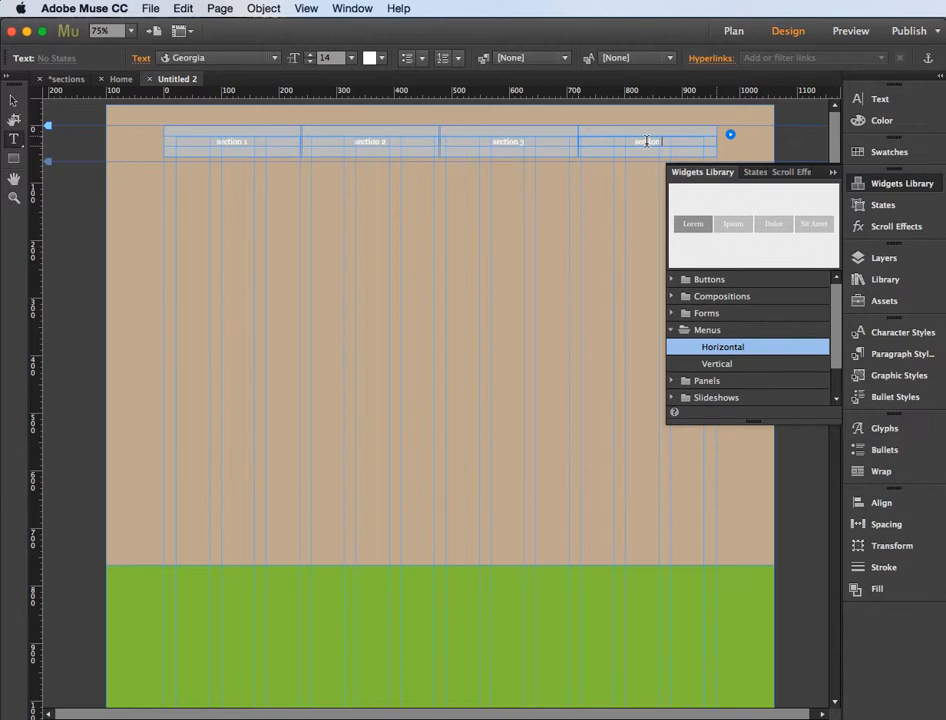
Step: Increase the font size of the menu labels to 23
{"action": "left_click_drag", "start_coordinate": [249, 142], "coordinate": [216, 142]}
{"action": "left_click", "coordinate": [312, 54]}
{"action": "left_click", "coordinate": [312, 54]}
{"action": "left_click", "coordinate": [312, 54]}
{"action": "left_click", "coordinate": [312, 54]}
{"action": "left_click", "coordinate": [312, 54]}
{"action": "left_click", "coordinate": [312, 54]}
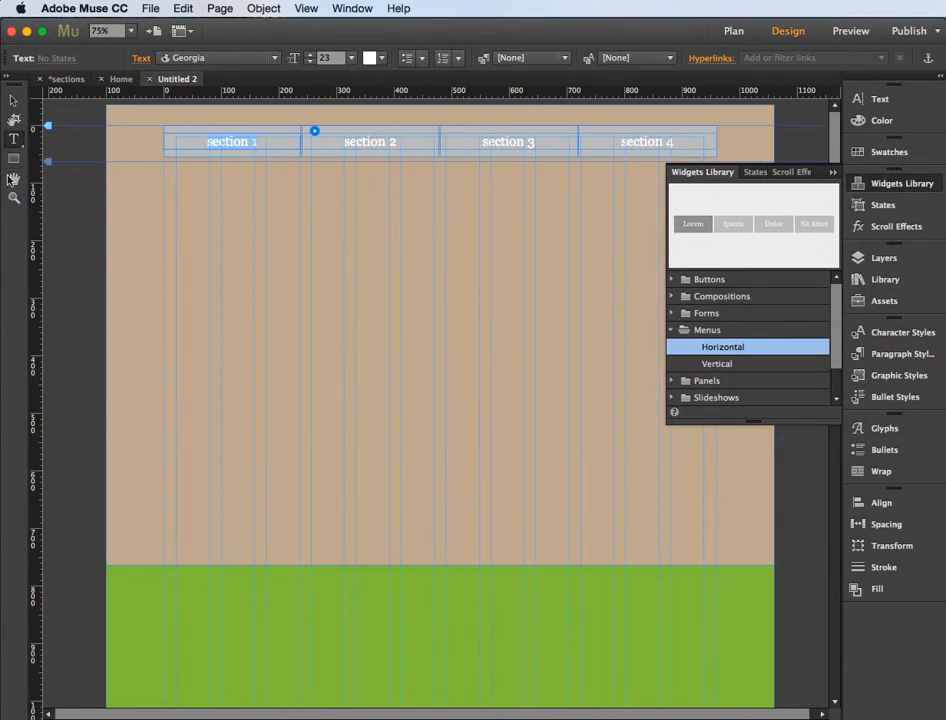
{"action": "left_click", "coordinate": [15, 101]}
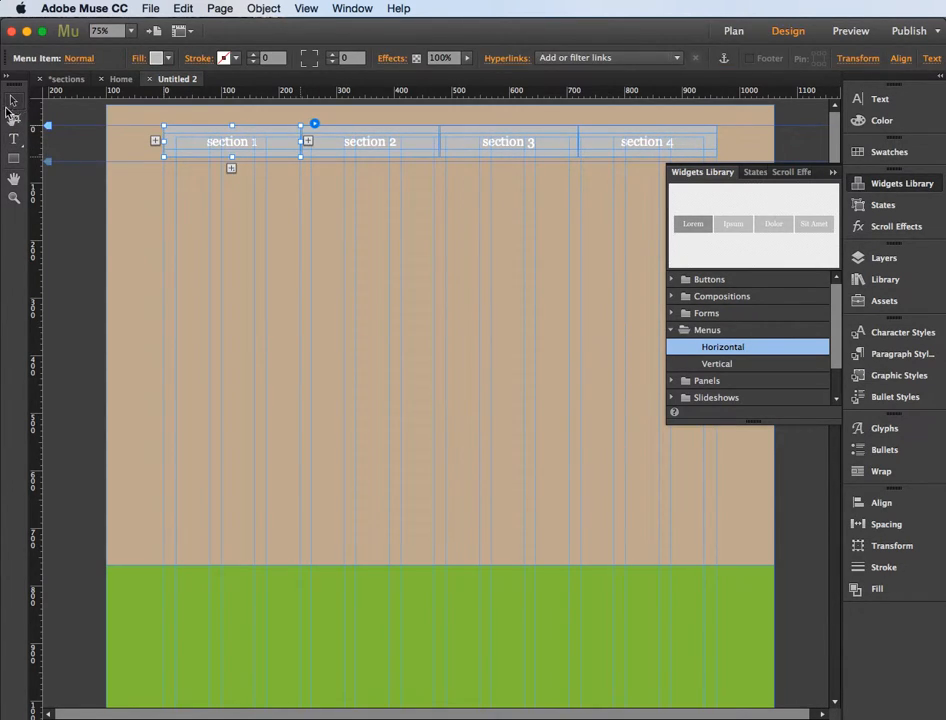
Step: Select the section 1 item inside the menu and collapse the Widgets Library
{"action": "left_click", "coordinate": [277, 255]}
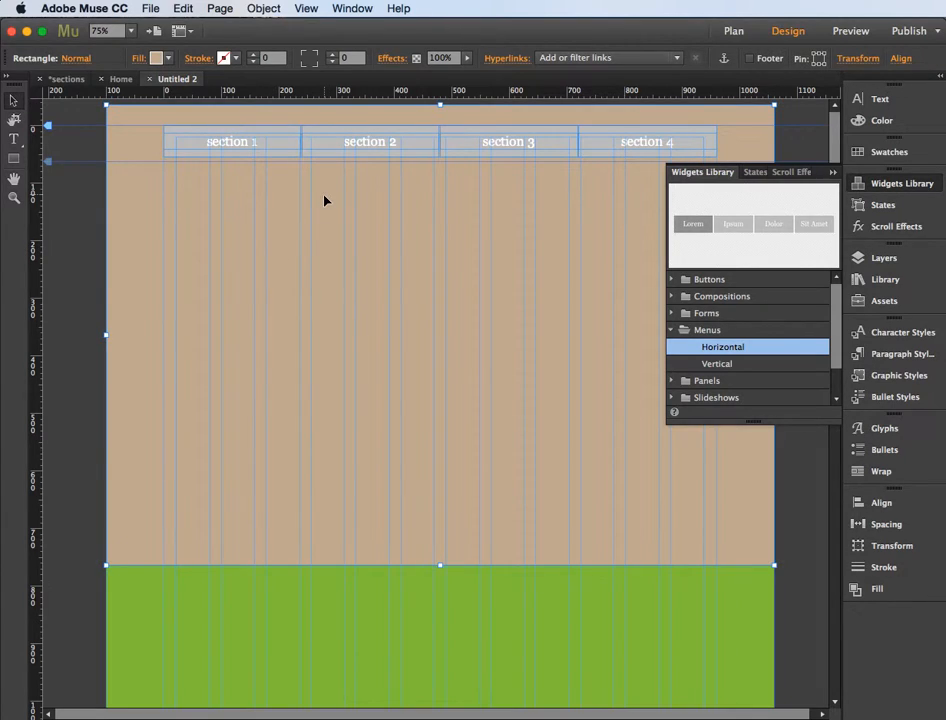
{"action": "left_click", "coordinate": [236, 146]}
{"action": "left_click", "coordinate": [236, 146]}
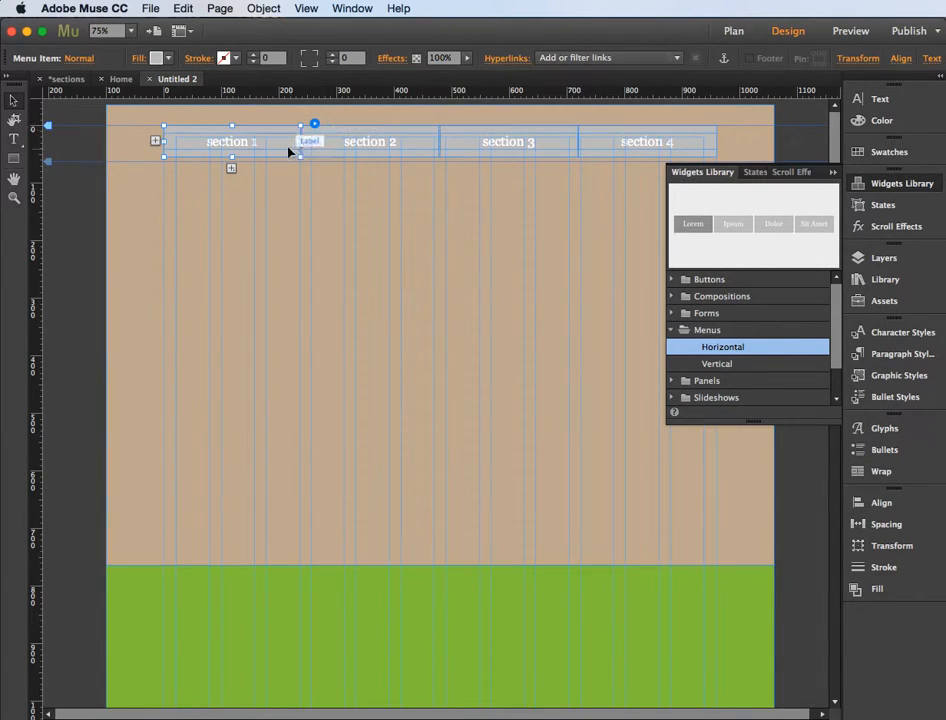
{"action": "left_click", "coordinate": [834, 173]}
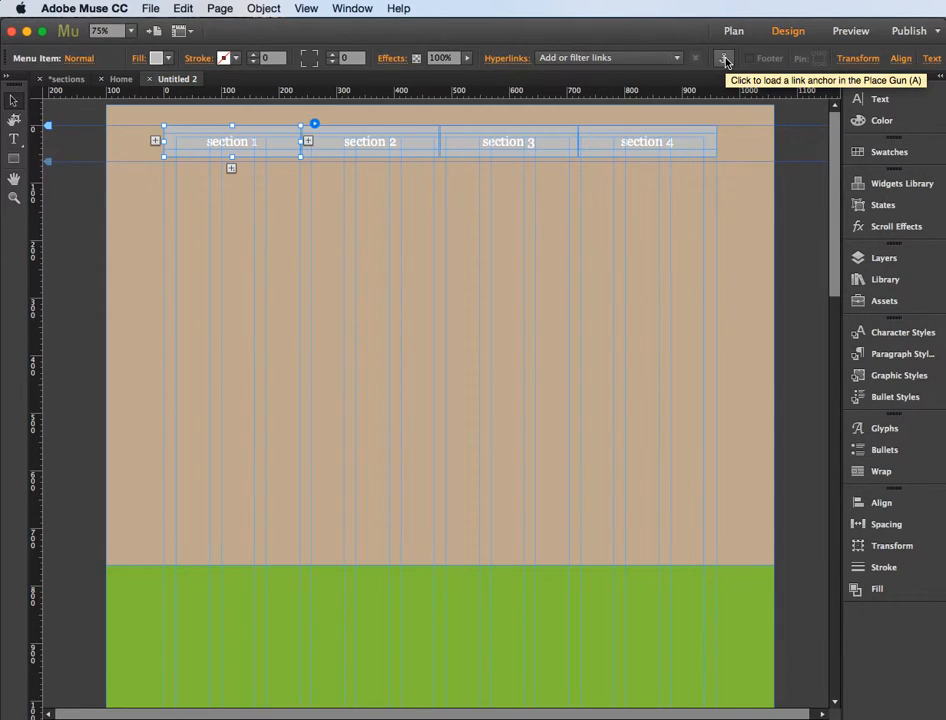
Step: Place a link anchor at the very top of the beige section, above the menu, and name it section1
{"action": "left_click", "coordinate": [726, 62]}
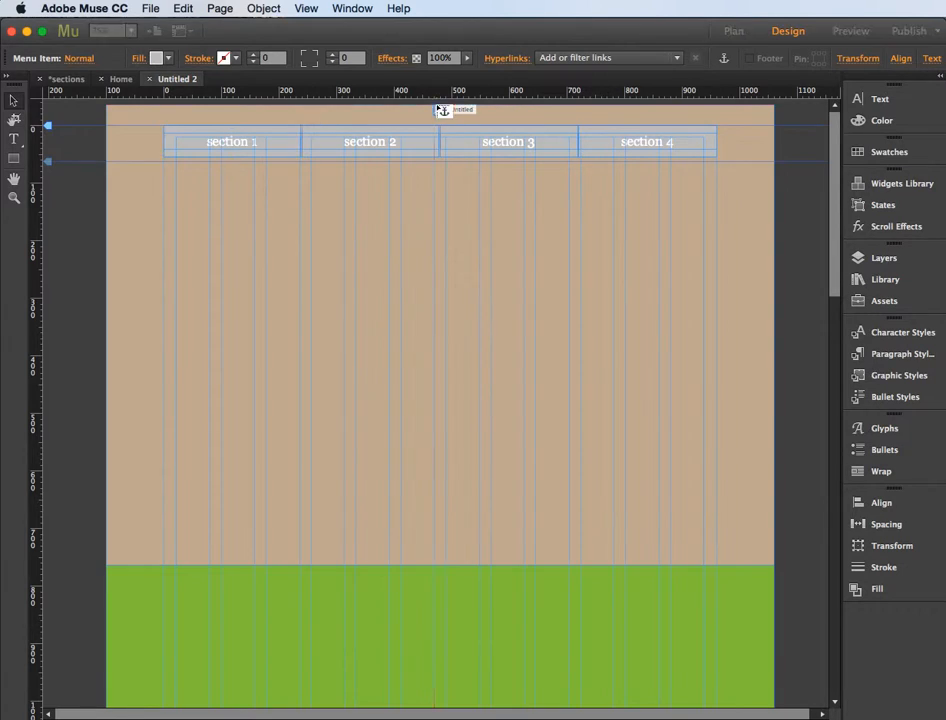
{"action": "left_click", "coordinate": [440, 110]}
{"action": "type", "text": "section 1"}
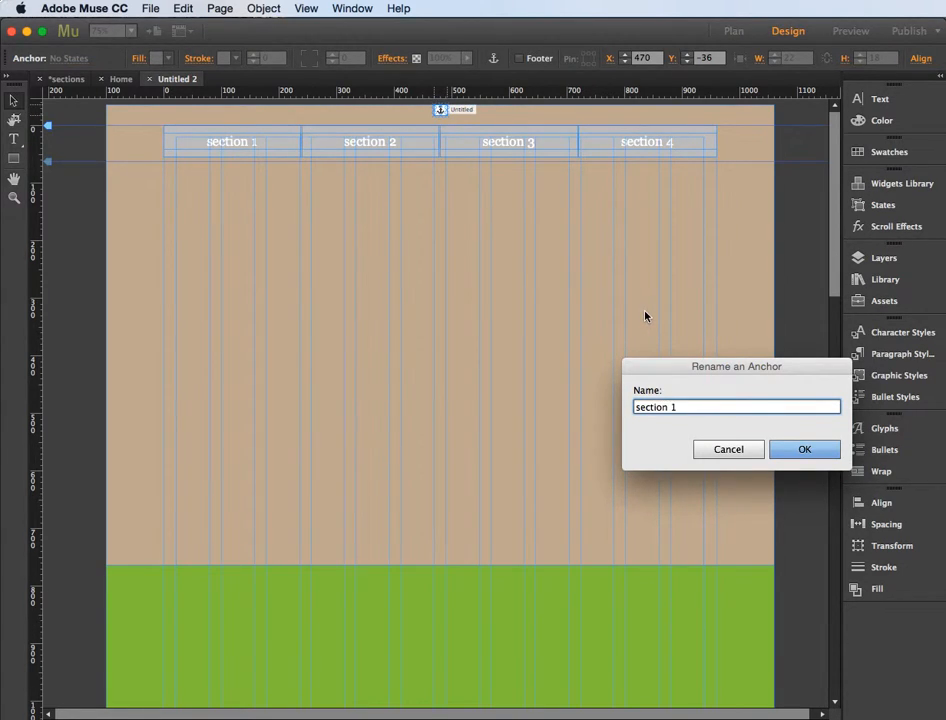
{"action": "left_click", "coordinate": [800, 458]}
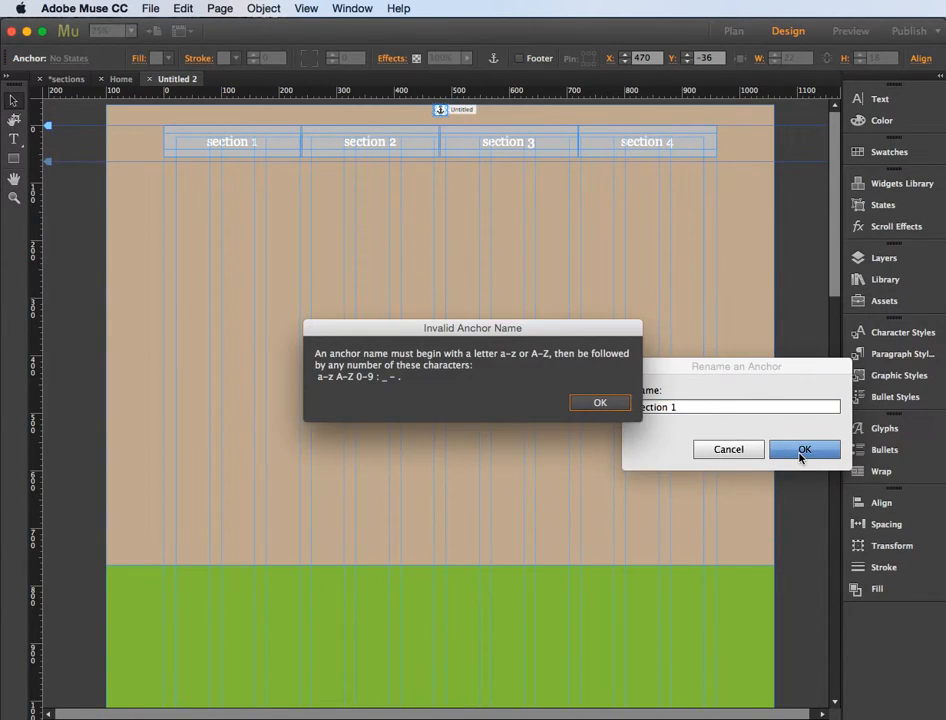
{"action": "left_click", "coordinate": [600, 404]}
{"action": "left_click", "coordinate": [673, 407]}
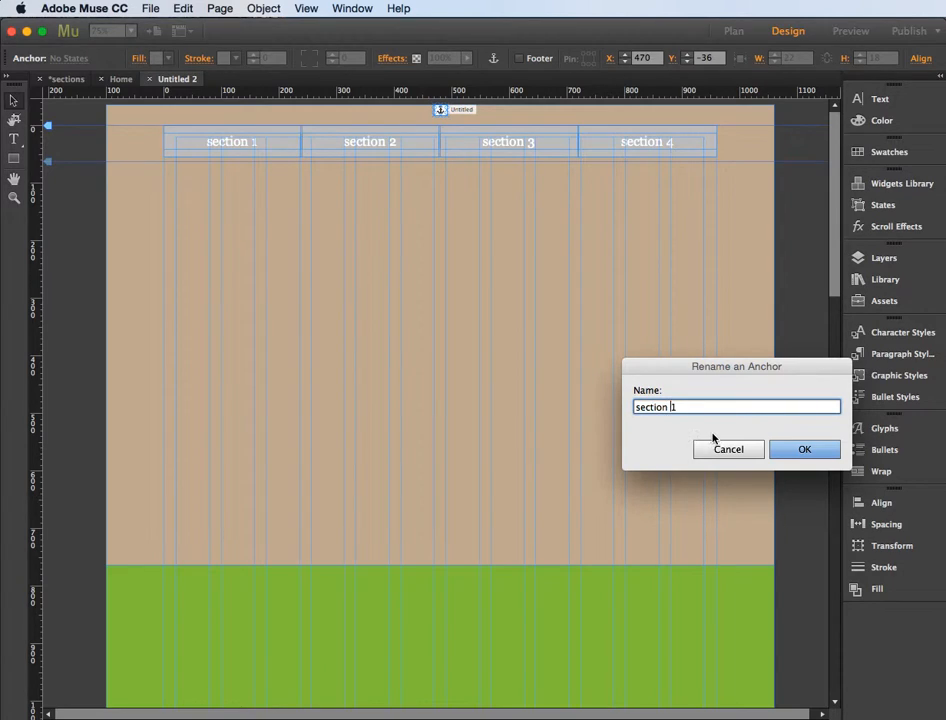
{"action": "left_click", "coordinate": [794, 451]}
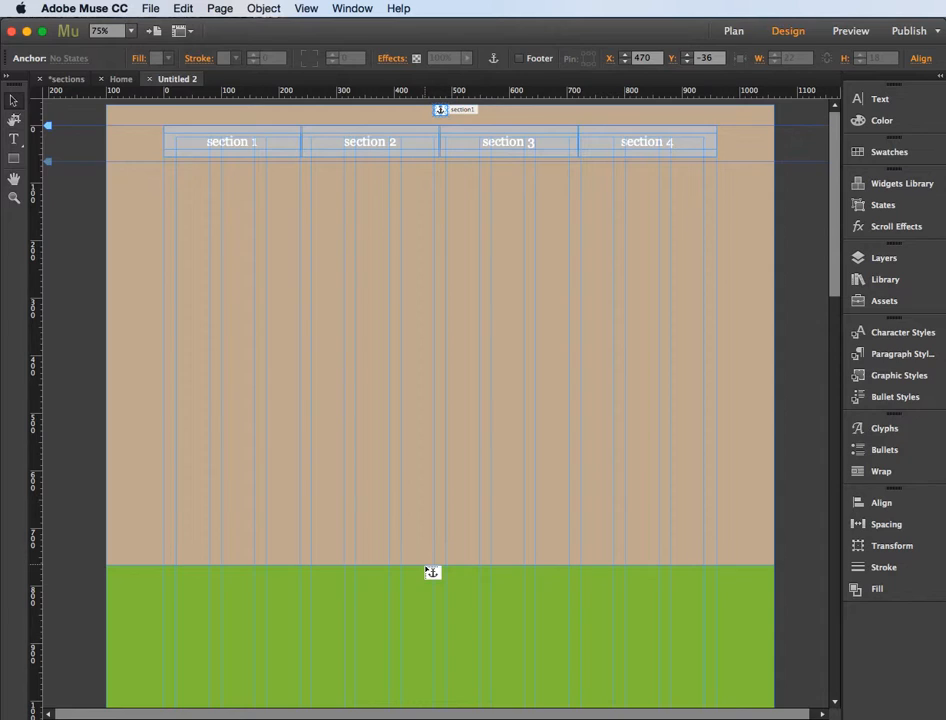
Step: Place a link anchor at the top edge of the green section and name it section2
{"action": "left_click", "coordinate": [432, 572]}
{"action": "type", "text": "section2"}
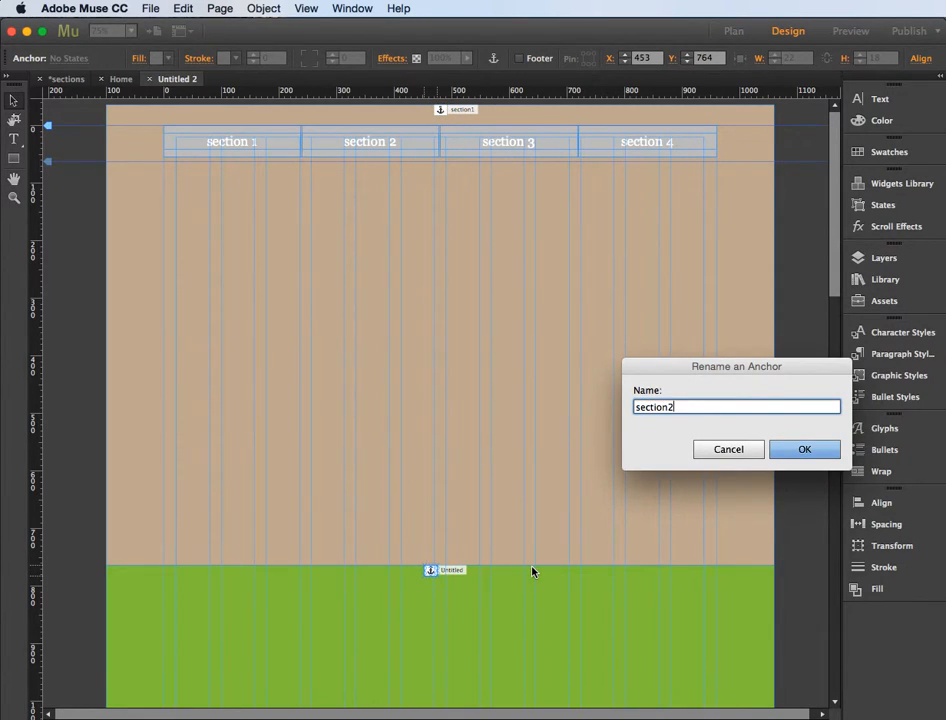
{"action": "key", "text": "Return"}
Step: Place a link anchor at the top edge of the orange section and name it section3
{"action": "scroll", "coordinate": [532, 571], "scroll_direction": "down", "scroll_amount": 3}
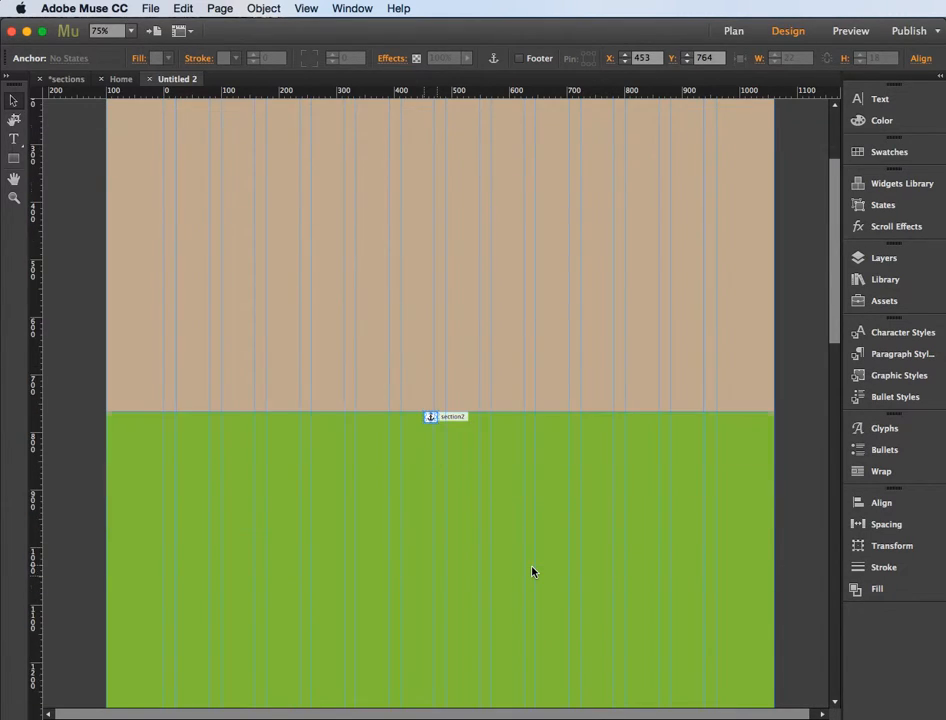
{"action": "scroll", "coordinate": [532, 571], "scroll_direction": "down", "scroll_amount": 5}
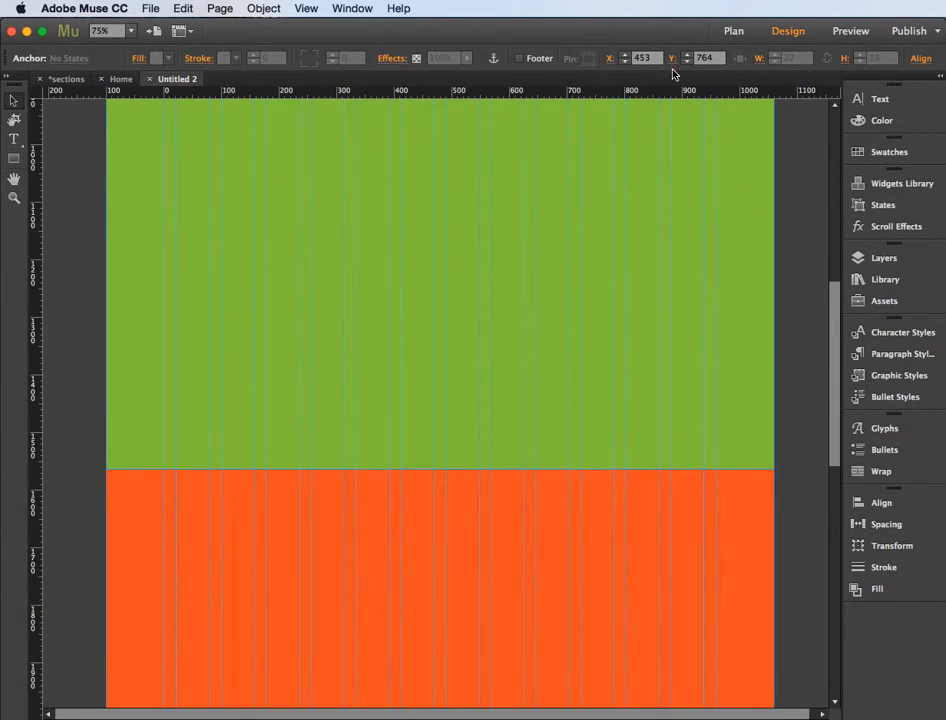
{"action": "left_click", "coordinate": [493, 60]}
{"action": "left_click", "coordinate": [432, 475]}
{"action": "type", "text": "section3"}
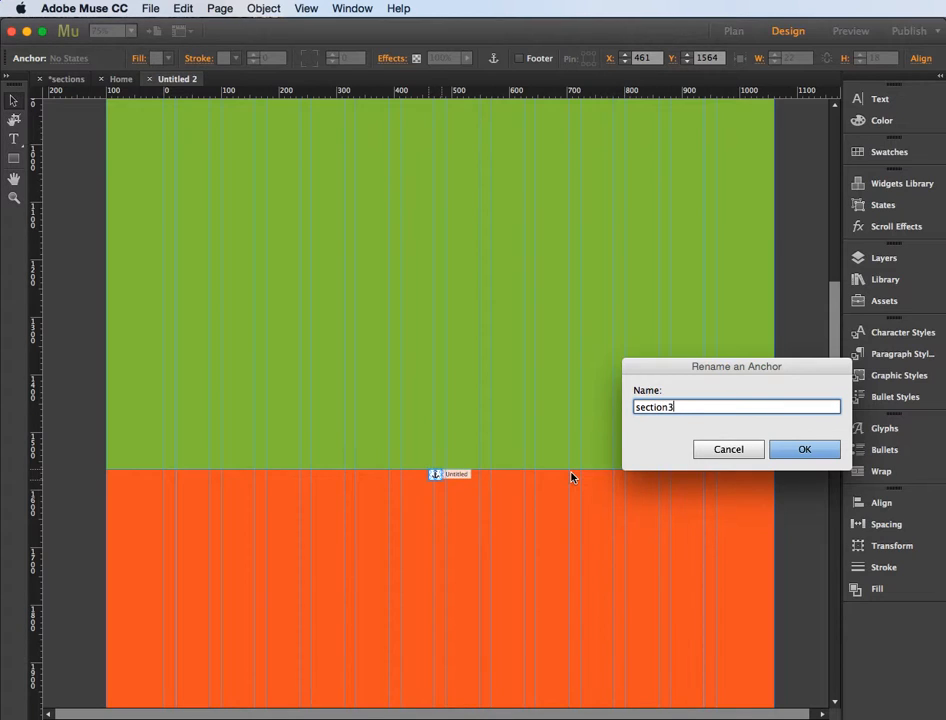
{"action": "left_click", "coordinate": [796, 452]}
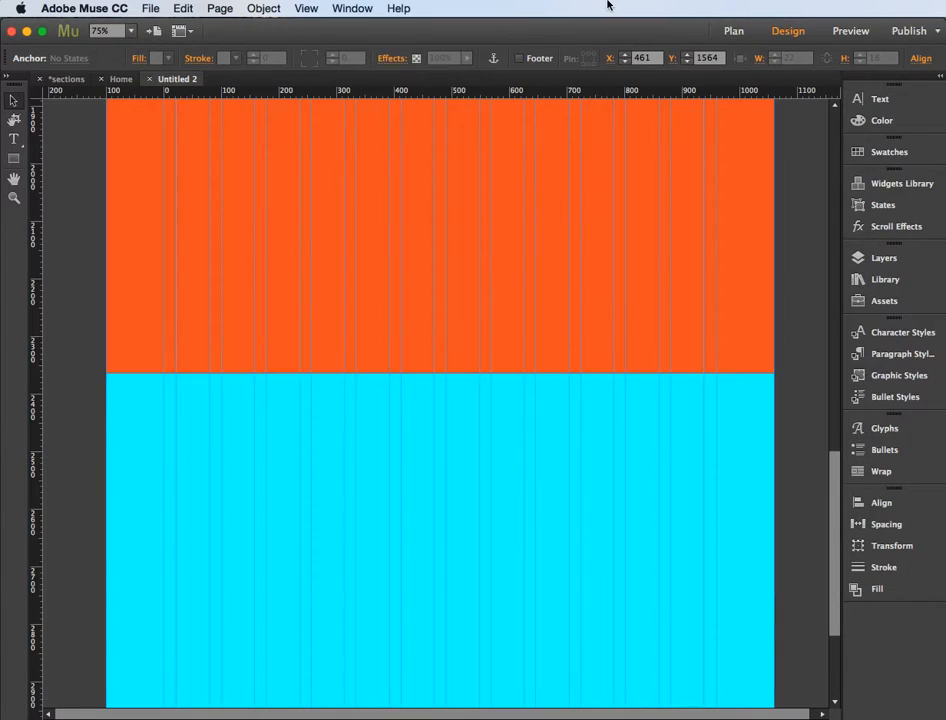
Step: Place a link anchor at the top edge of the cyan section and name it section4
{"action": "left_click_drag", "start_coordinate": [493, 58], "coordinate": [440, 378]}
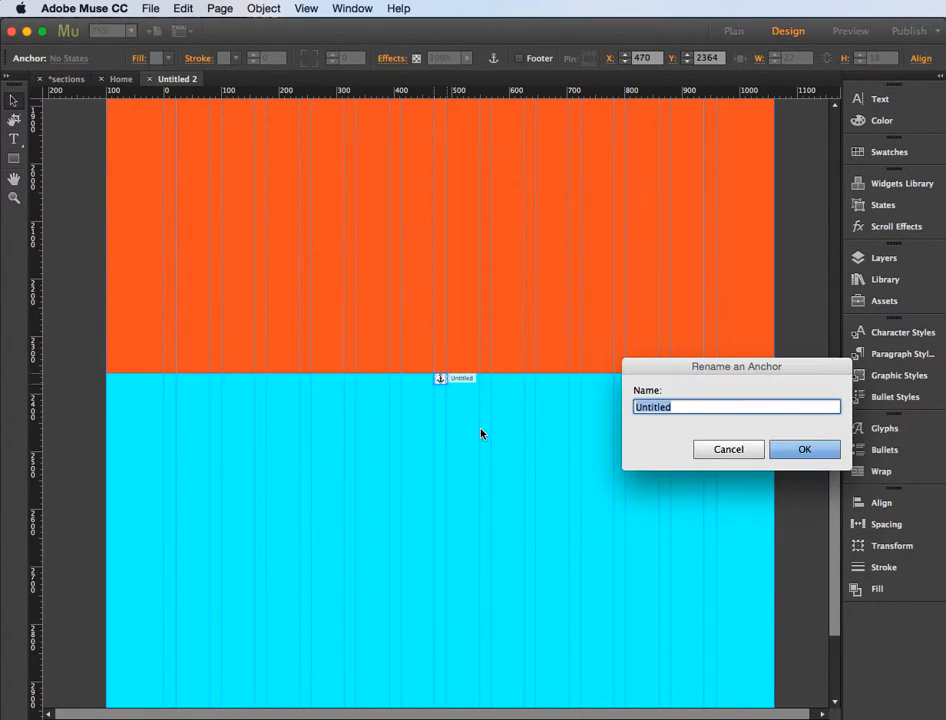
{"action": "type", "text": "section4"}
{"action": "left_click", "coordinate": [778, 452]}
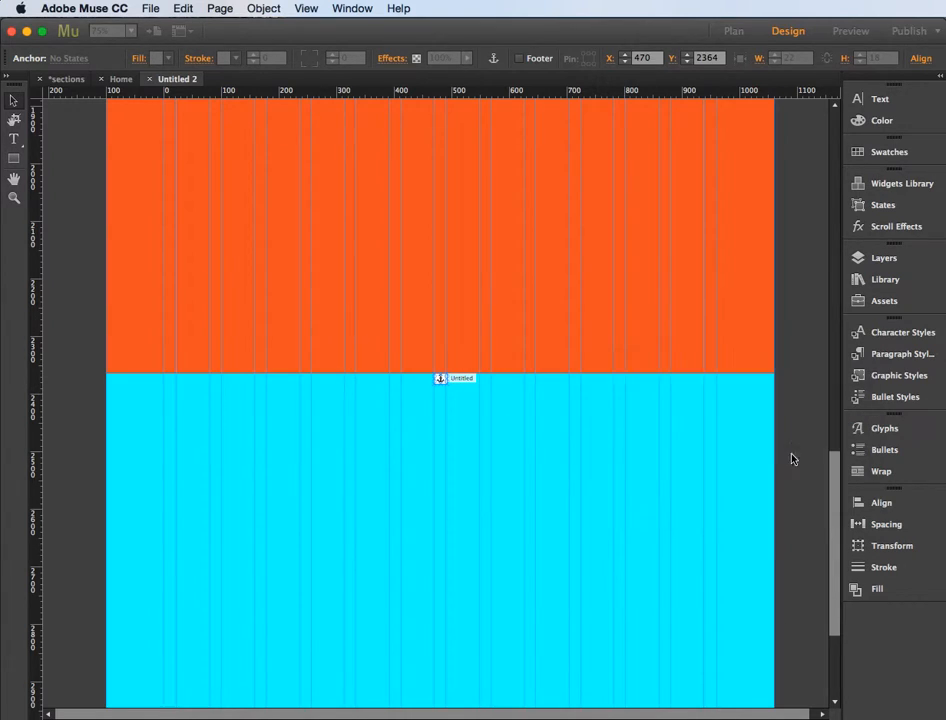
Step: Link the section 1 and section 2 menu items to the section1 and section2 anchors of the Untitled 2 page
{"action": "scroll", "coordinate": [489, 309], "scroll_direction": "up", "scroll_amount": 10}
{"action": "scroll", "coordinate": [489, 309], "scroll_direction": "up", "scroll_amount": 3}
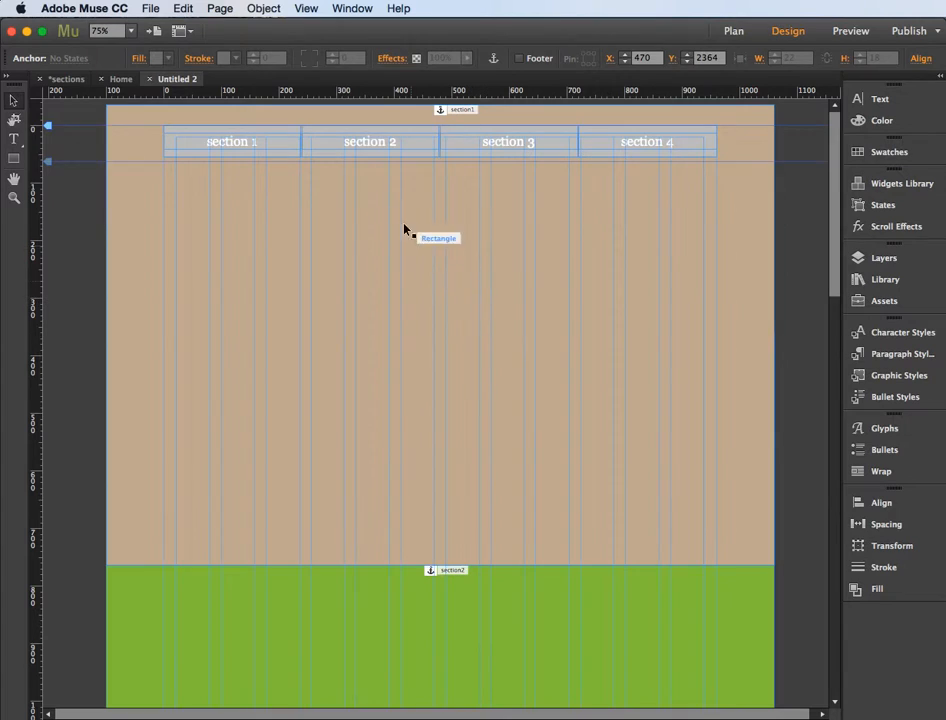
{"action": "left_click", "coordinate": [238, 148]}
{"action": "left_click", "coordinate": [239, 148]}
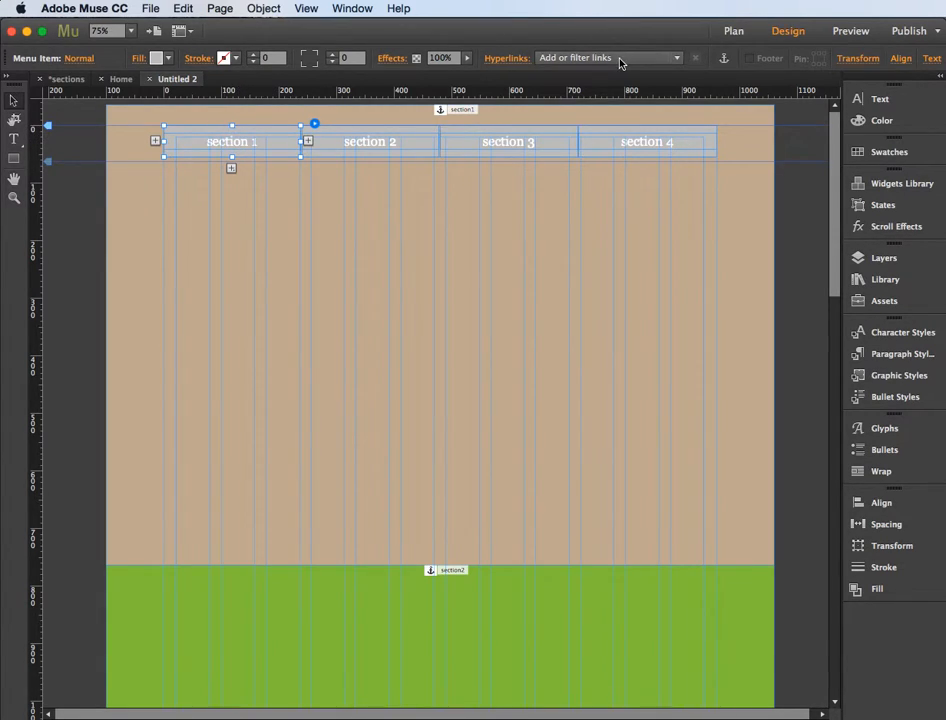
{"action": "left_click", "coordinate": [679, 59]}
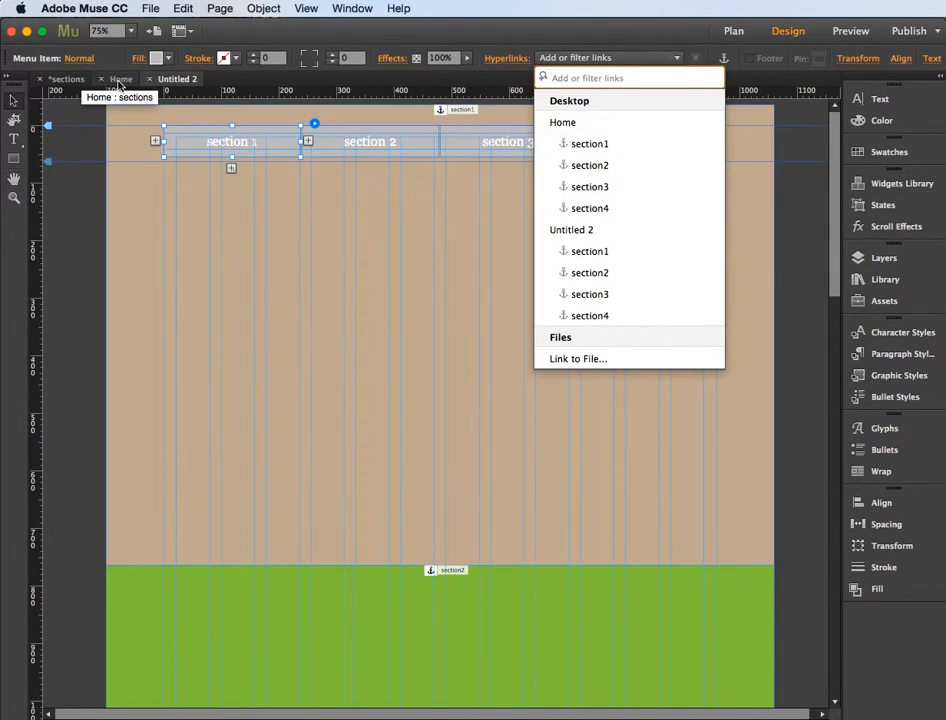
{"action": "left_click", "coordinate": [586, 255]}
{"action": "left_click", "coordinate": [391, 148]}
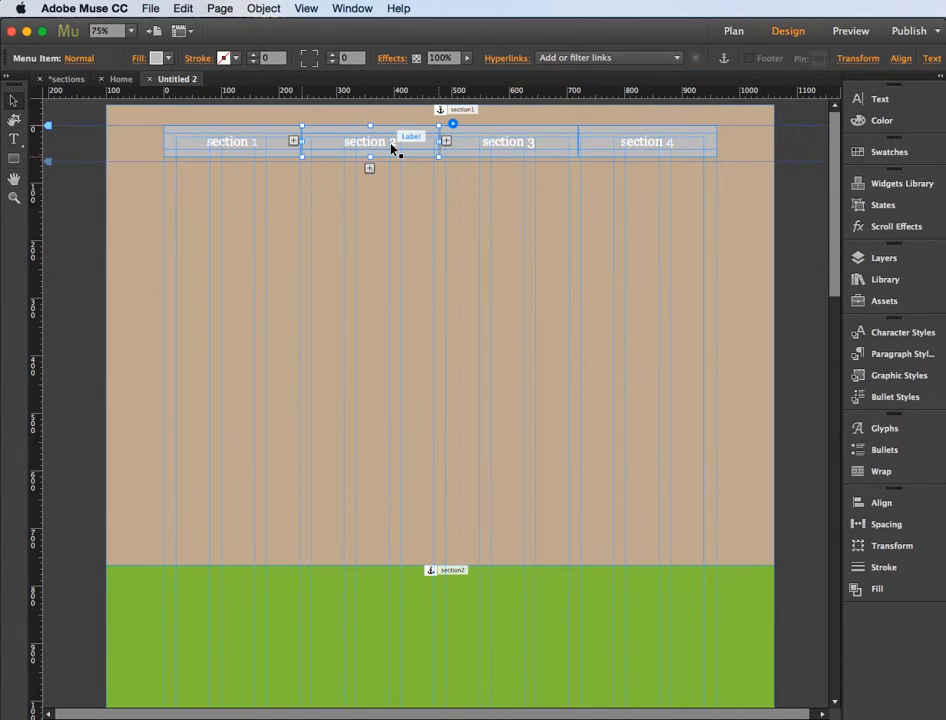
{"action": "left_click", "coordinate": [615, 58]}
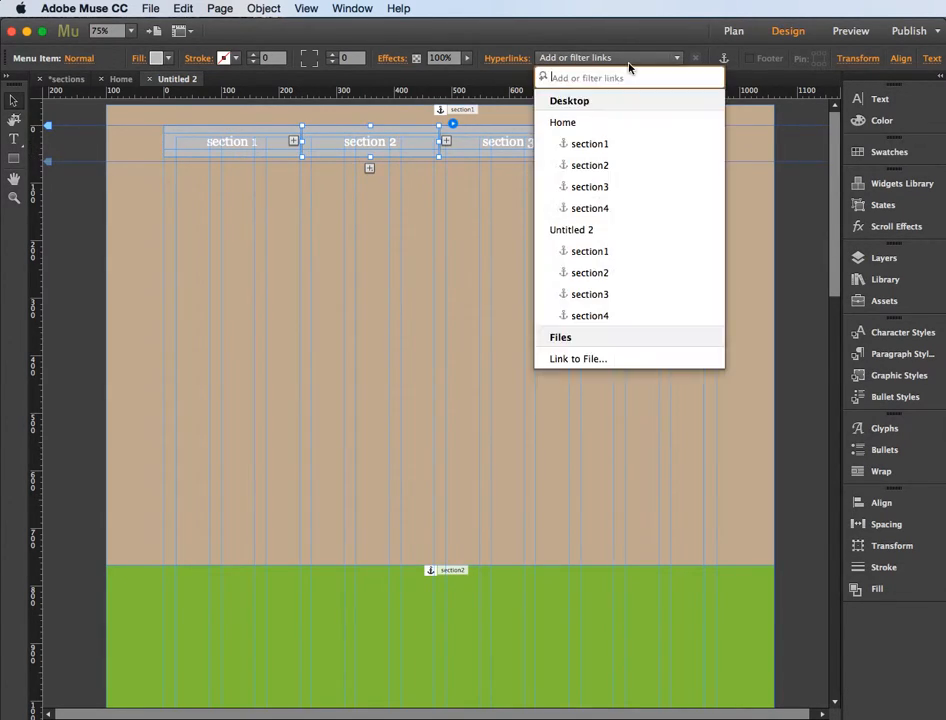
{"action": "left_click", "coordinate": [600, 274]}
Step: Link the section 3 and section 4 menu items to the section3 and section4 anchors of the Untitled 2 page
{"action": "left_click", "coordinate": [525, 153]}
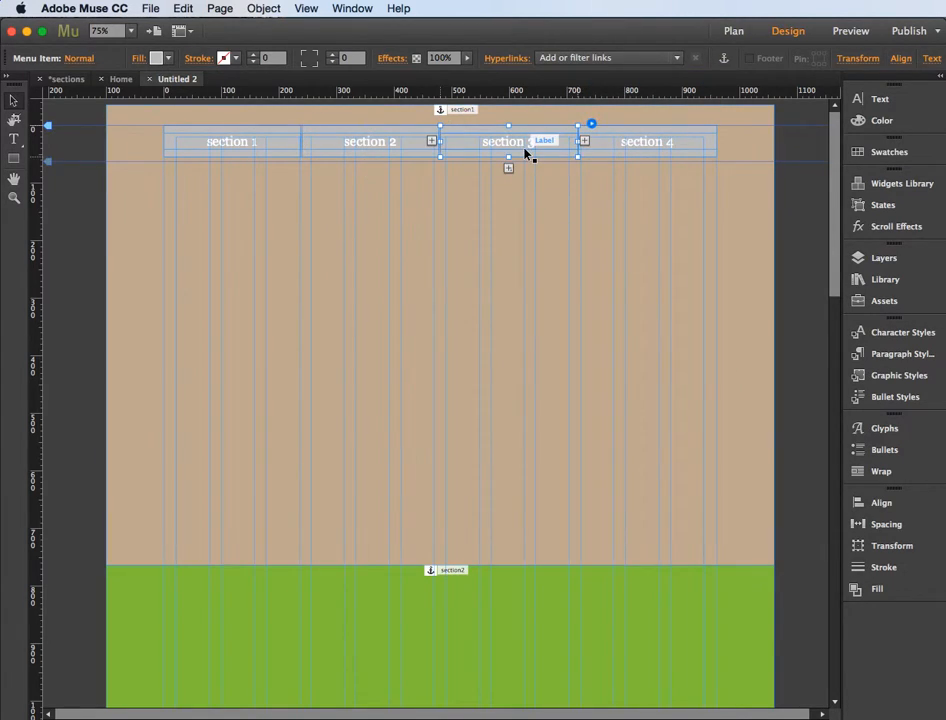
{"action": "left_click", "coordinate": [645, 57]}
{"action": "left_click", "coordinate": [609, 294]}
{"action": "left_click", "coordinate": [648, 143]}
{"action": "left_click", "coordinate": [668, 62]}
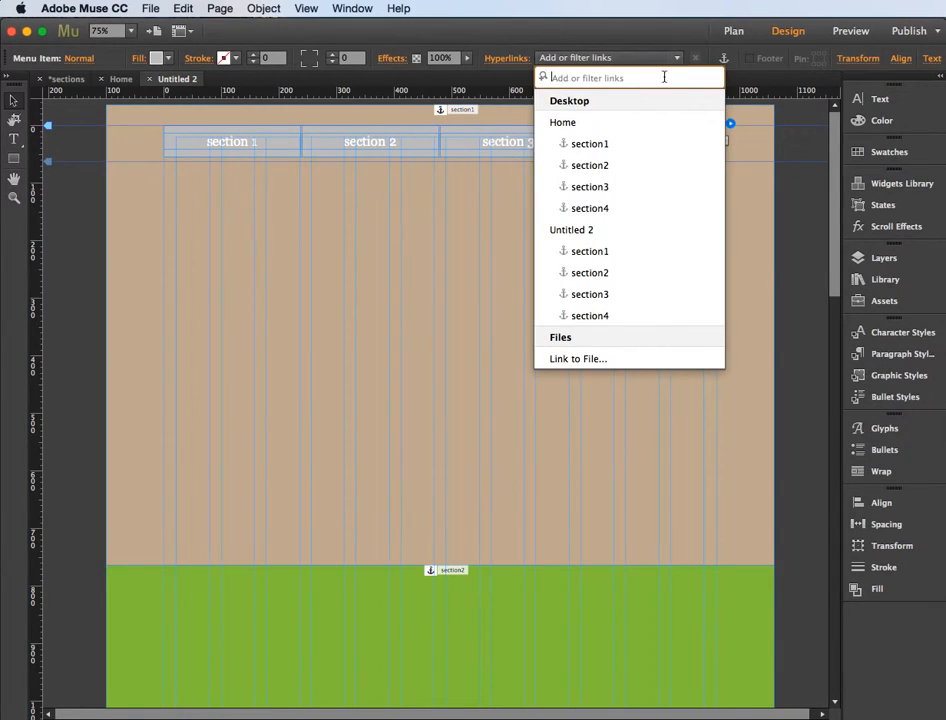
{"action": "left_click", "coordinate": [604, 316]}
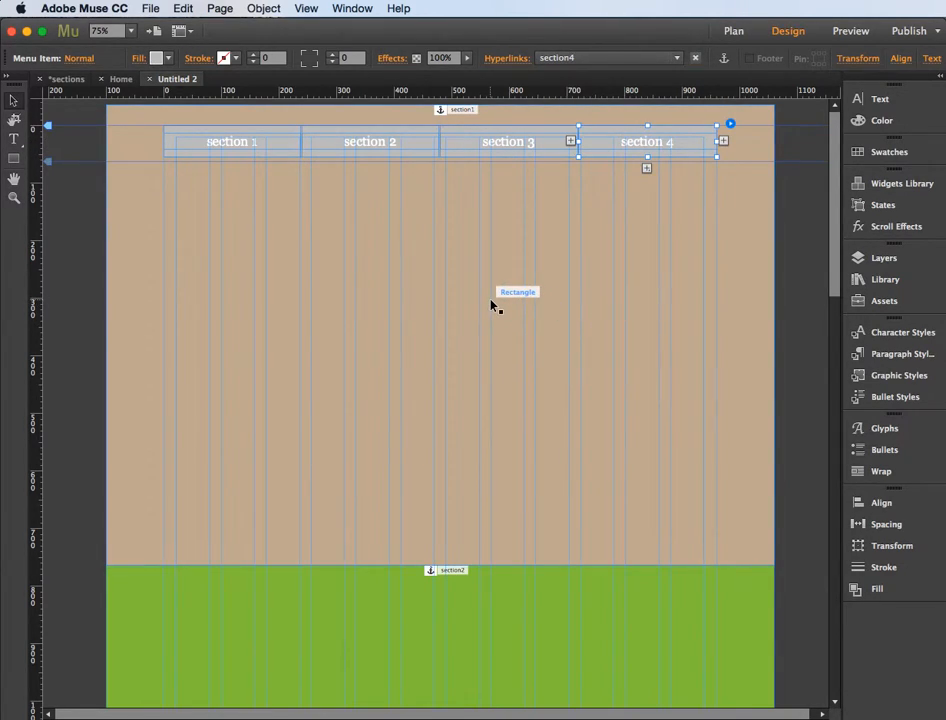
Step: Preview the page in Safari, examine how the coloured sections scroll and test the section 3 menu link
{"action": "left_click", "coordinate": [462, 300]}
{"action": "key", "text": "super+shift+e"}
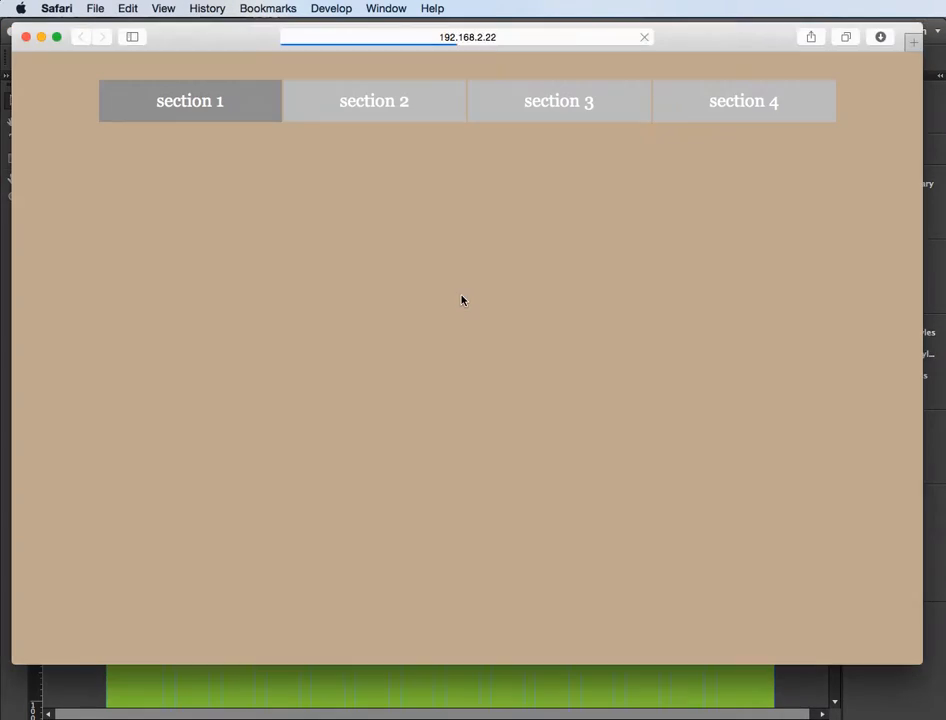
{"action": "scroll", "coordinate": [462, 300], "scroll_direction": "down", "scroll_amount": 15}
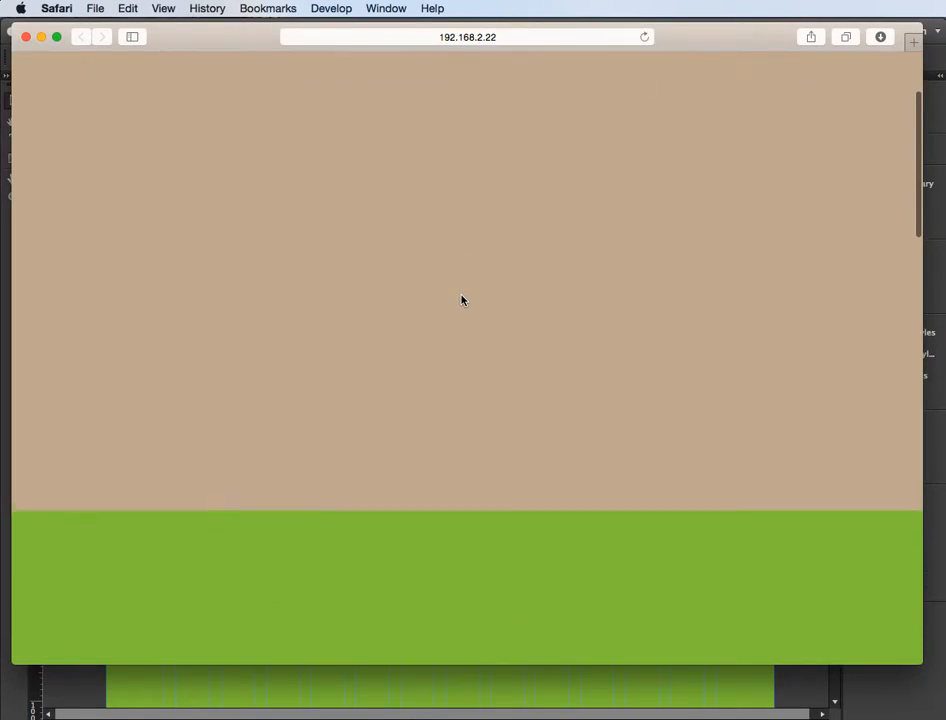
{"action": "scroll", "coordinate": [462, 300], "scroll_direction": "down", "scroll_amount": 8}
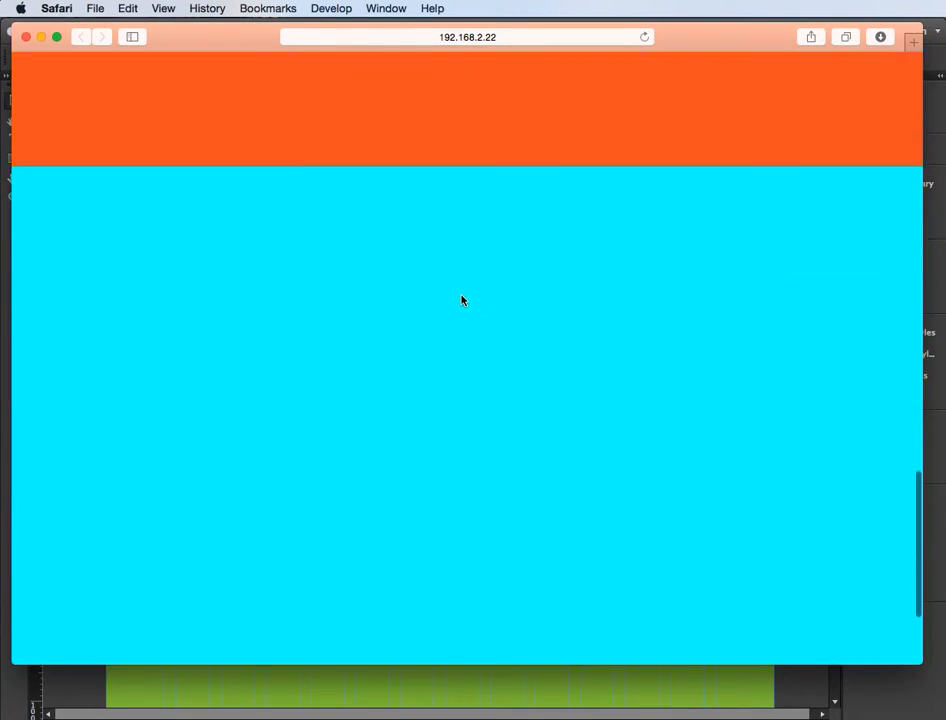
{"action": "scroll", "coordinate": [462, 300], "scroll_direction": "up", "scroll_amount": 20}
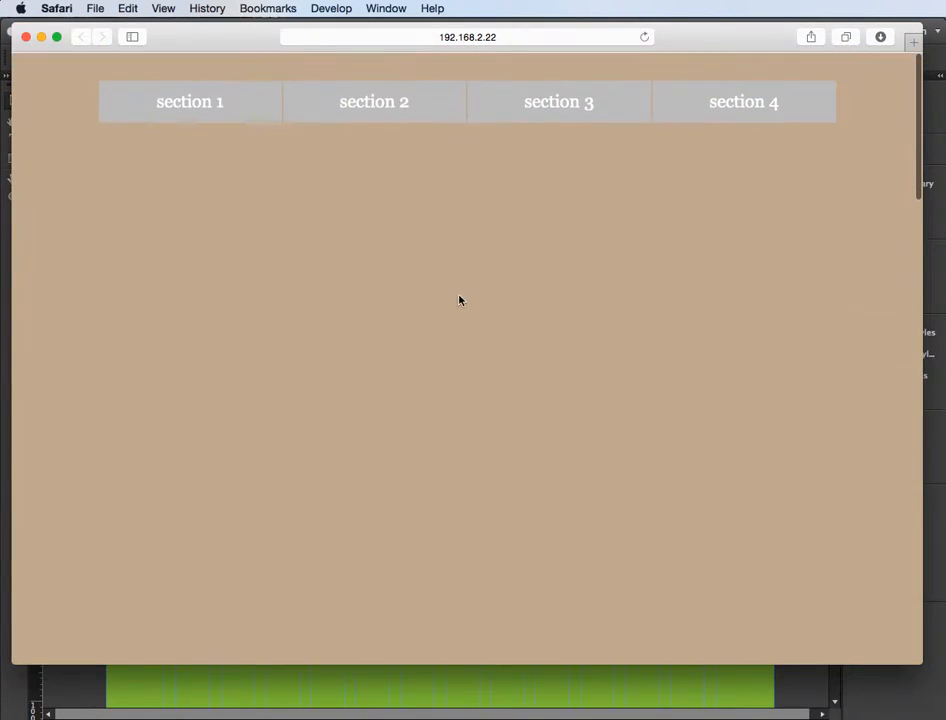
{"action": "left_click", "coordinate": [560, 104]}
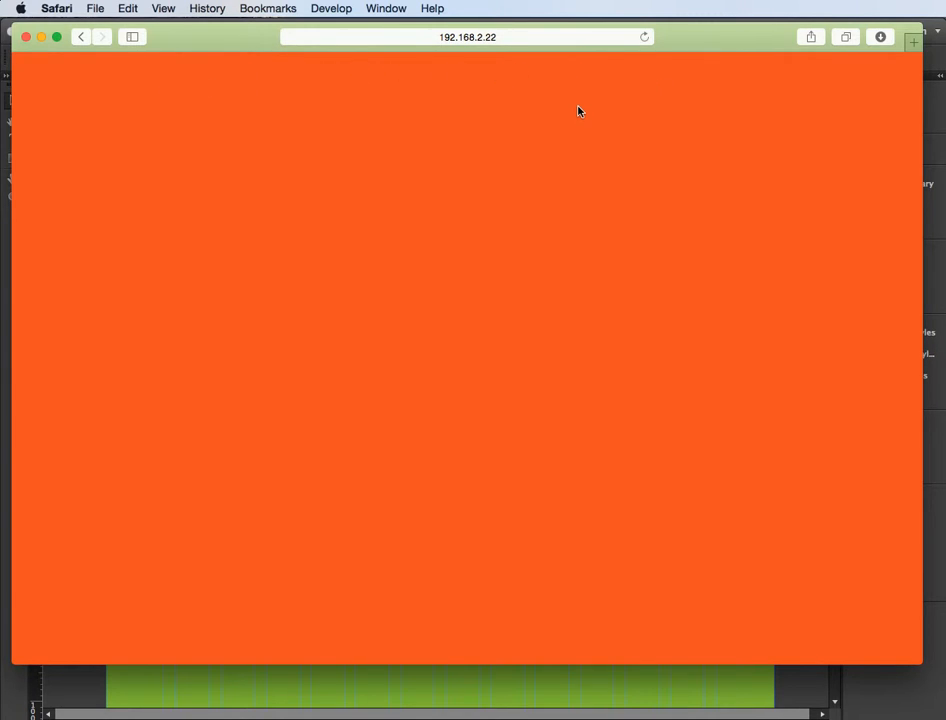
{"action": "scroll", "coordinate": [578, 111], "scroll_direction": "up", "scroll_amount": 15}
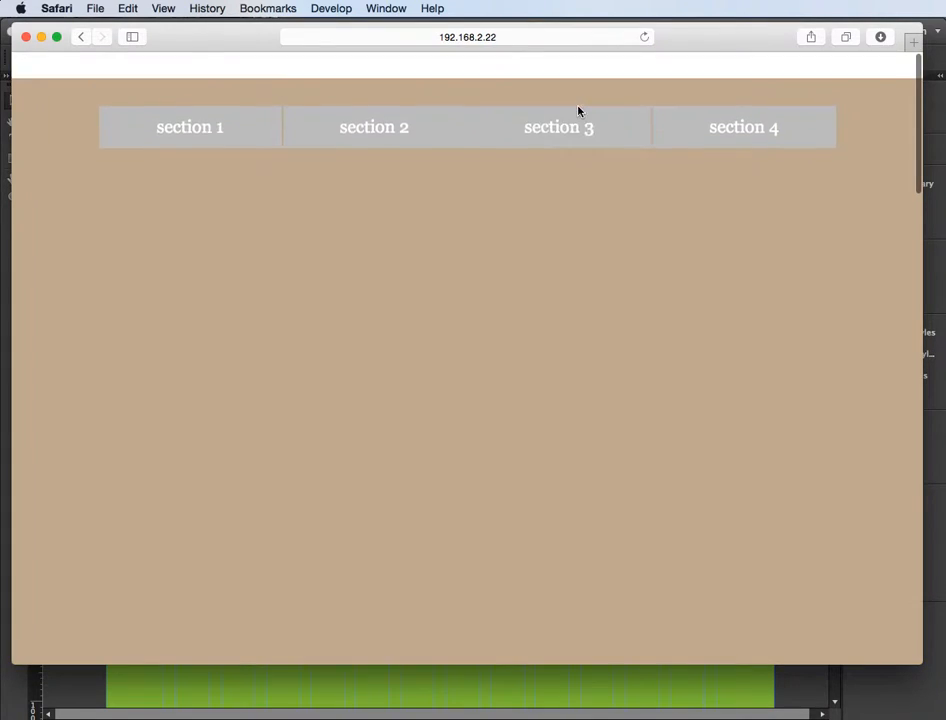
{"action": "scroll", "coordinate": [440, 99], "scroll_direction": "down", "scroll_amount": 3}
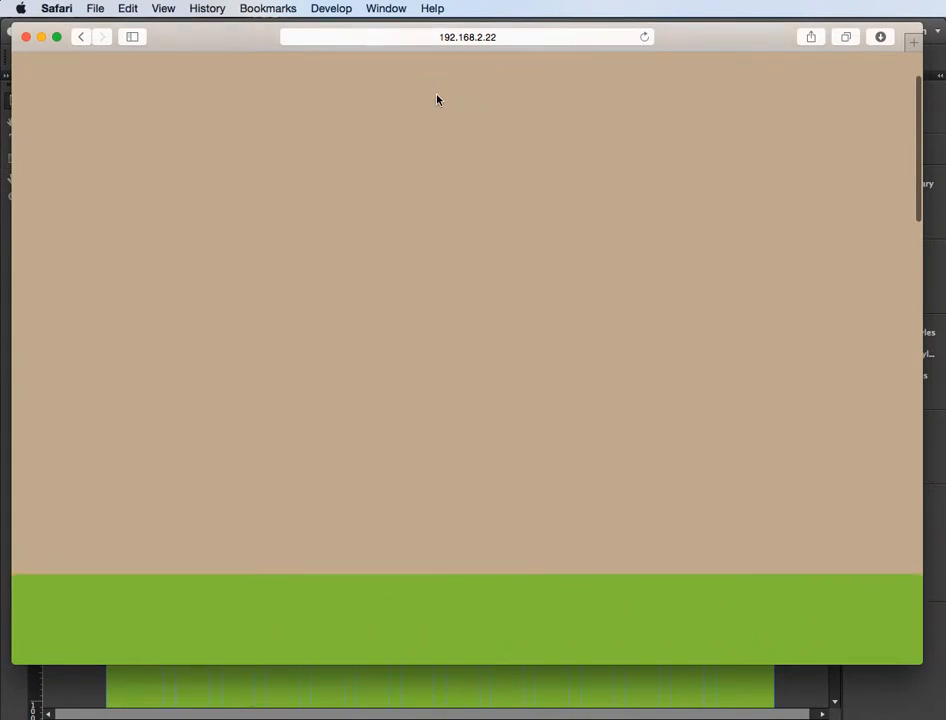
{"action": "left_click", "coordinate": [245, 93]}
Step: Switch back to Adobe Muse and pin the whole section menu so it stays fixed at the top of the browser window
{"action": "key", "text": "super+Tab"}
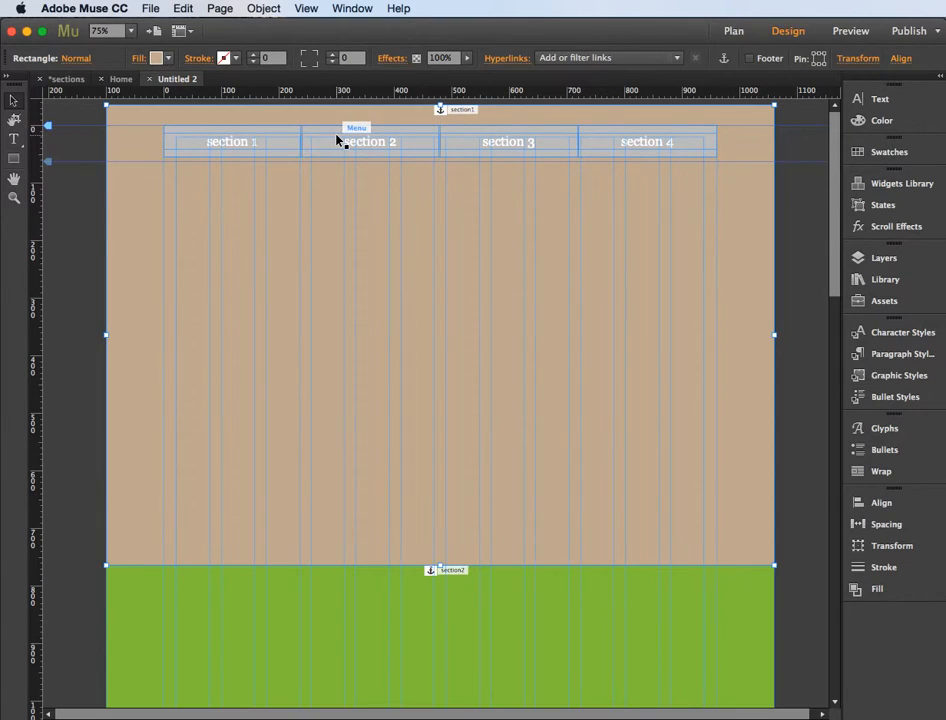
{"action": "left_click", "coordinate": [465, 142]}
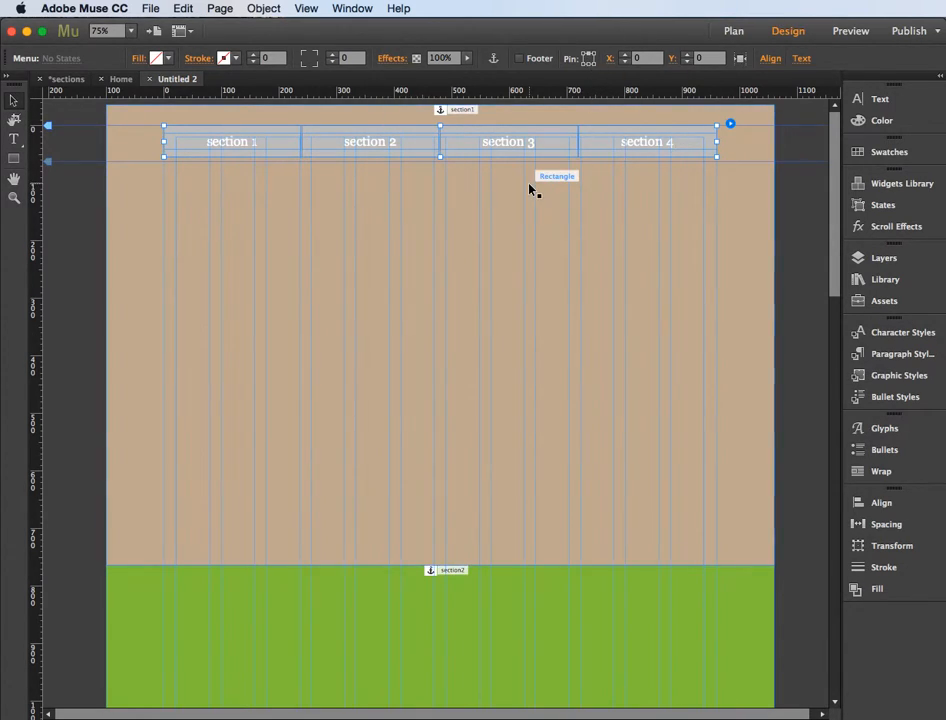
Step: Preview the page in Safari again and test the pinned menu's links to all four sections
{"action": "key", "text": "super+alt+e"}
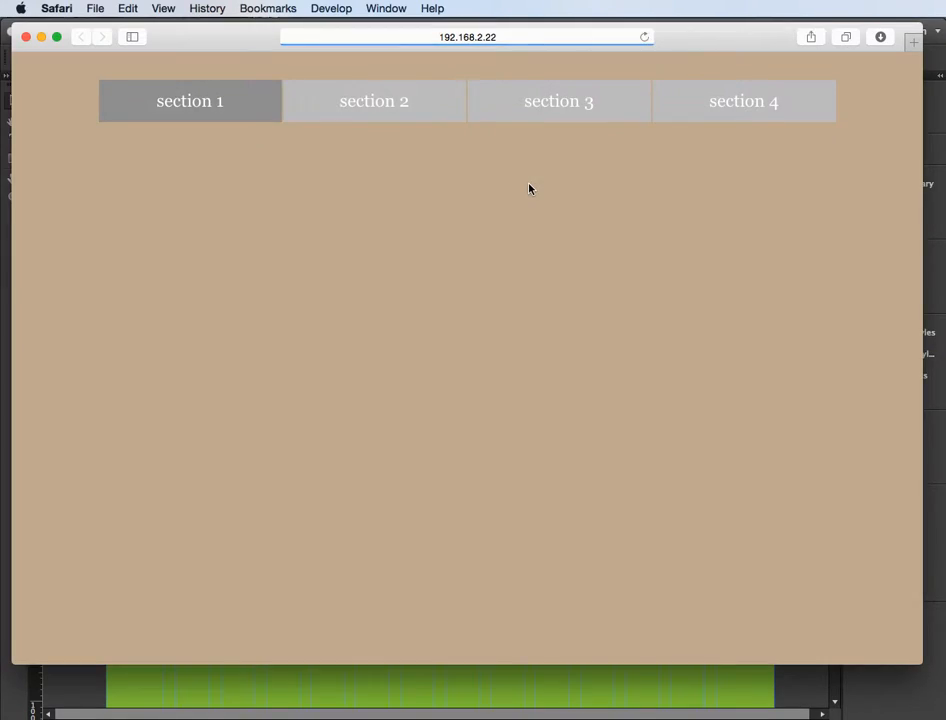
{"action": "left_click", "coordinate": [392, 103]}
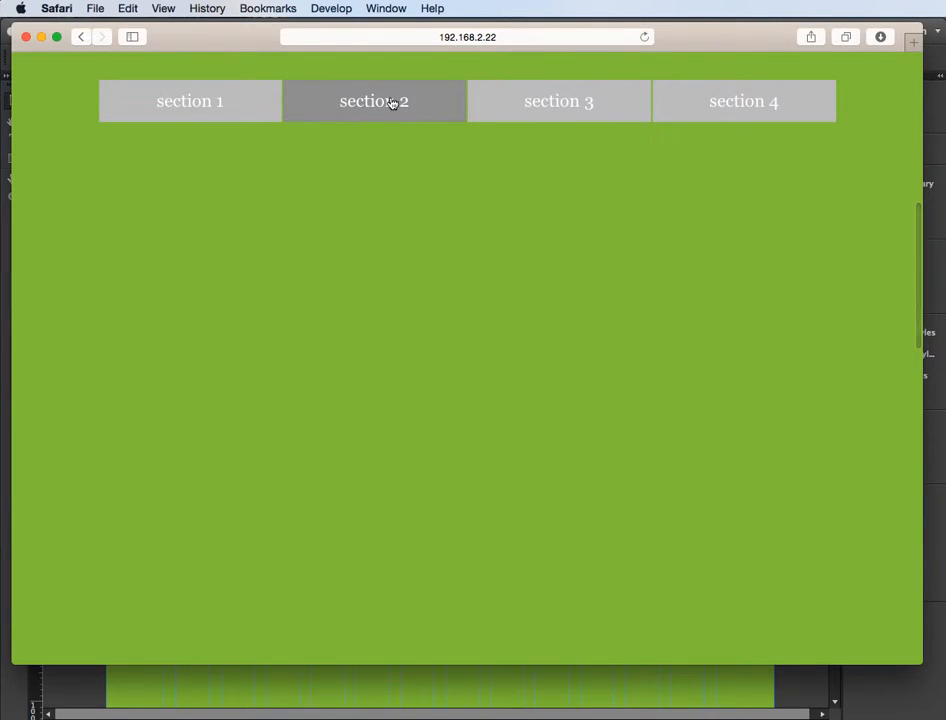
{"action": "left_click", "coordinate": [529, 101]}
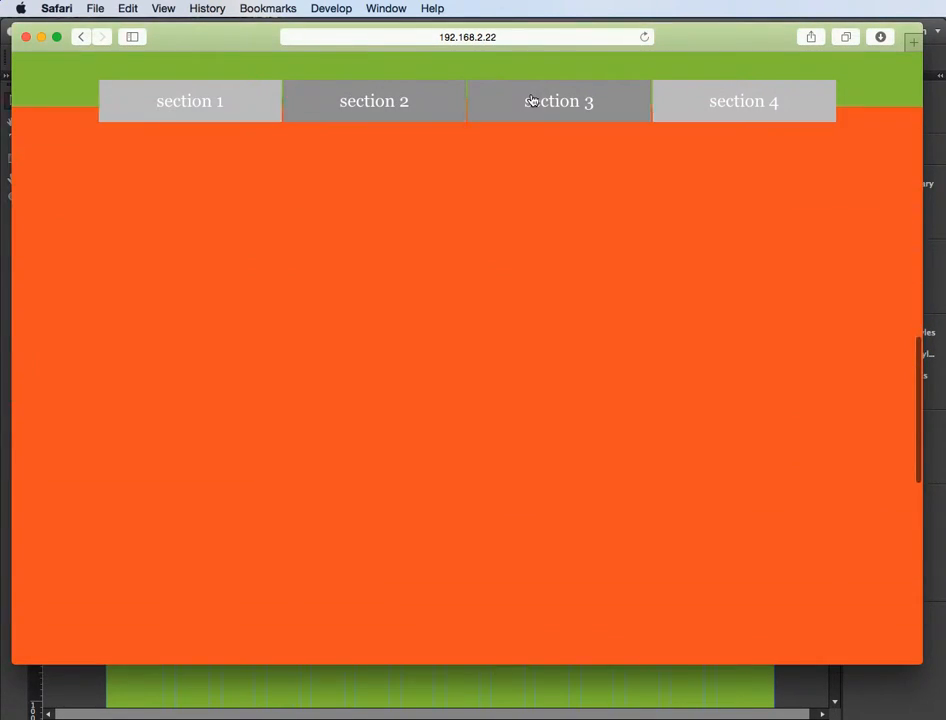
{"action": "left_click", "coordinate": [716, 103]}
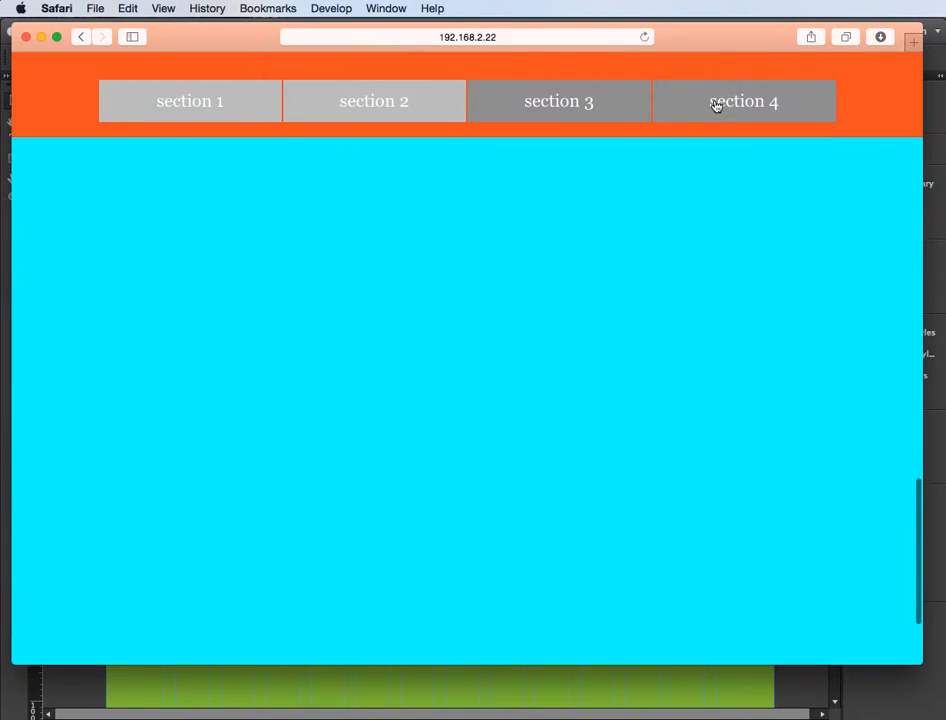
{"action": "left_click", "coordinate": [245, 110]}
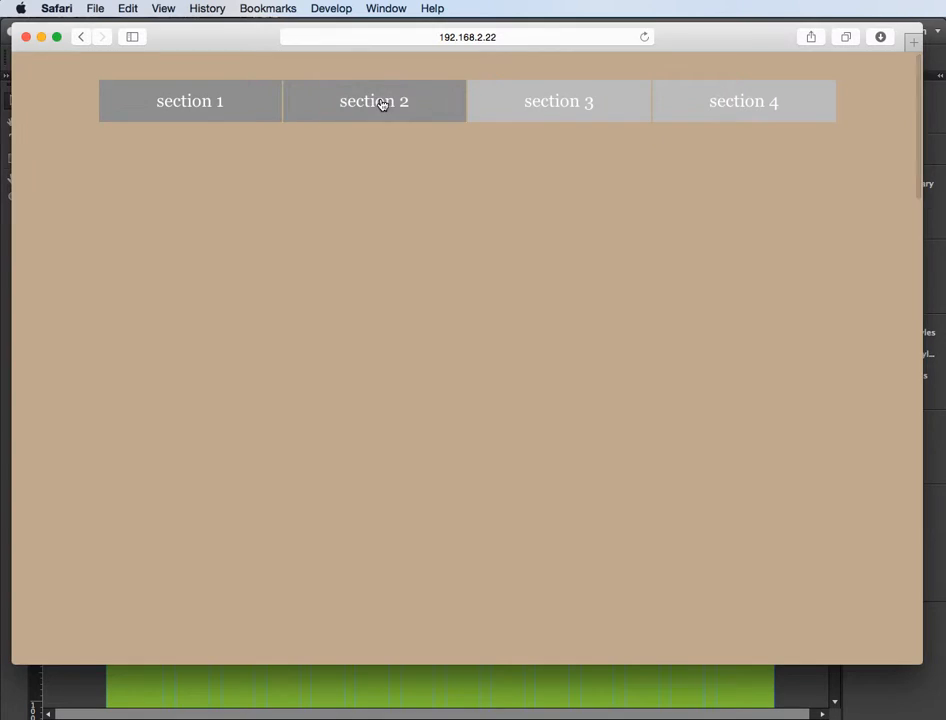
{"action": "left_click", "coordinate": [382, 99]}
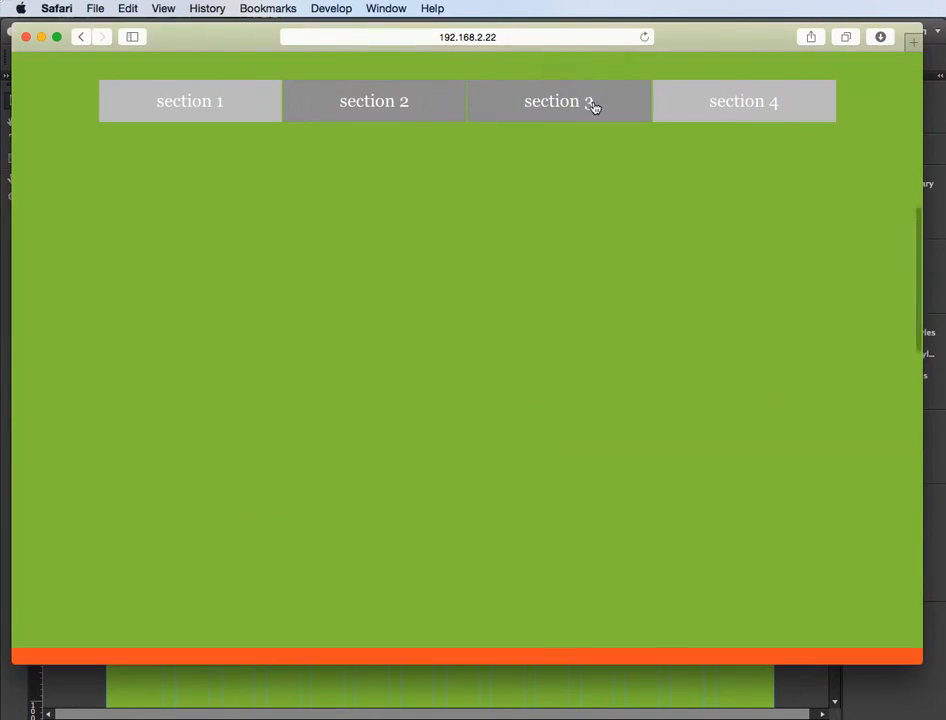
{"action": "left_click", "coordinate": [569, 106]}
{"action": "left_click", "coordinate": [735, 101]}
{"action": "left_click", "coordinate": [217, 101]}
{"action": "left_click", "coordinate": [585, 100]}
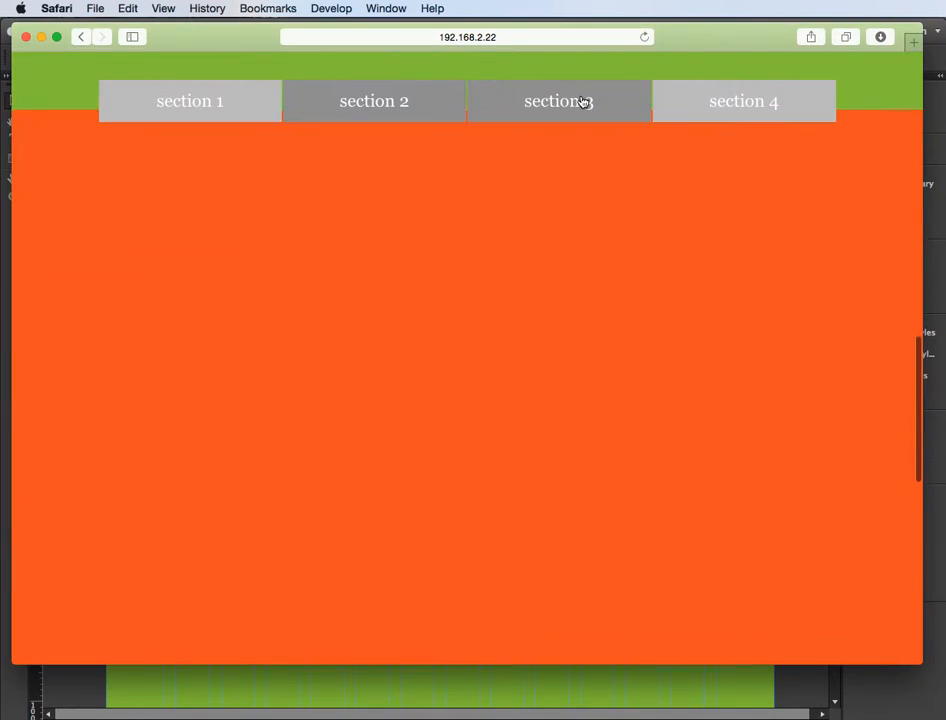